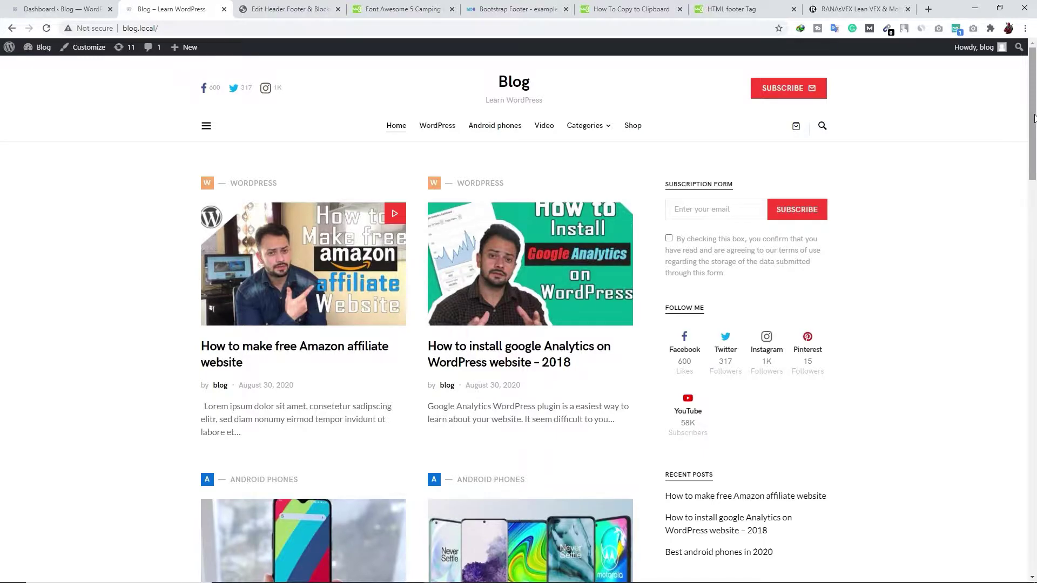
Step: Scroll to the footer, inspect the 'Designed & Developed by Blog' credit, then launch the Customizer
{"action": "left_click_drag", "start_coordinate": [1032, 120], "coordinate": [1014, 514]}
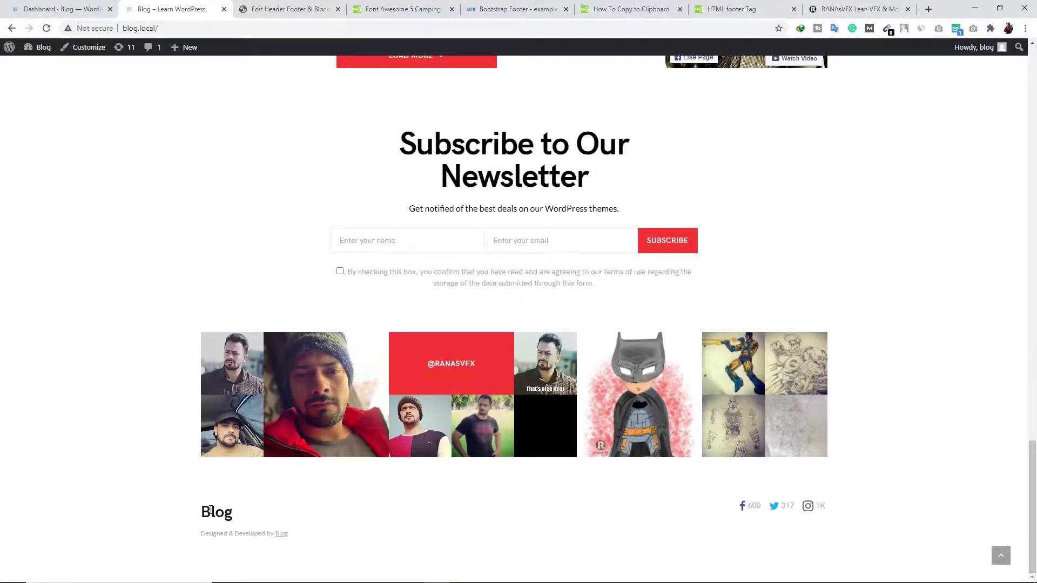
{"action": "left_click_drag", "start_coordinate": [203, 510], "coordinate": [293, 530]}
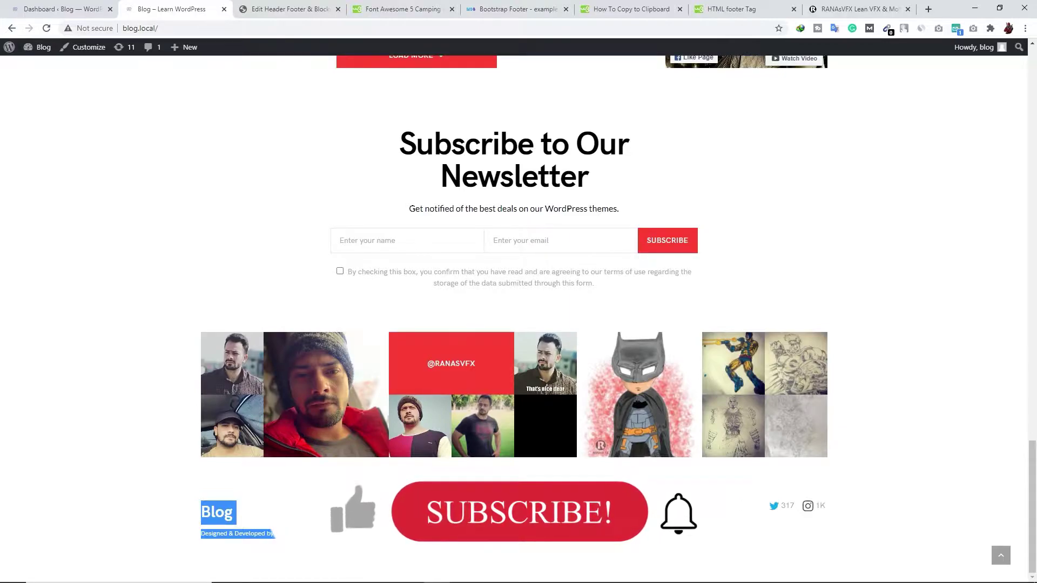
{"action": "left_click", "coordinate": [292, 529]}
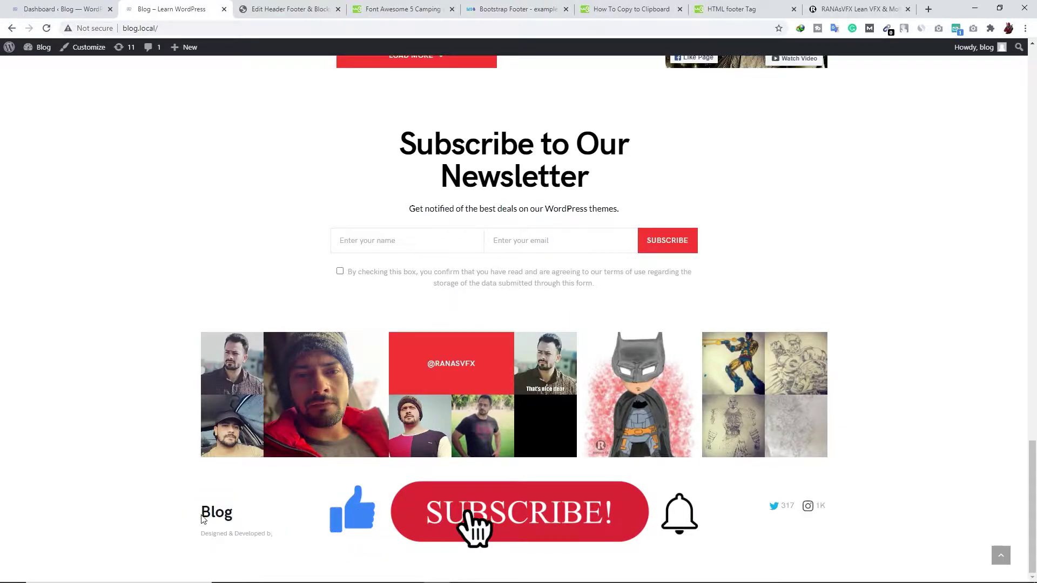
{"action": "left_click_drag", "start_coordinate": [205, 533], "coordinate": [233, 533]}
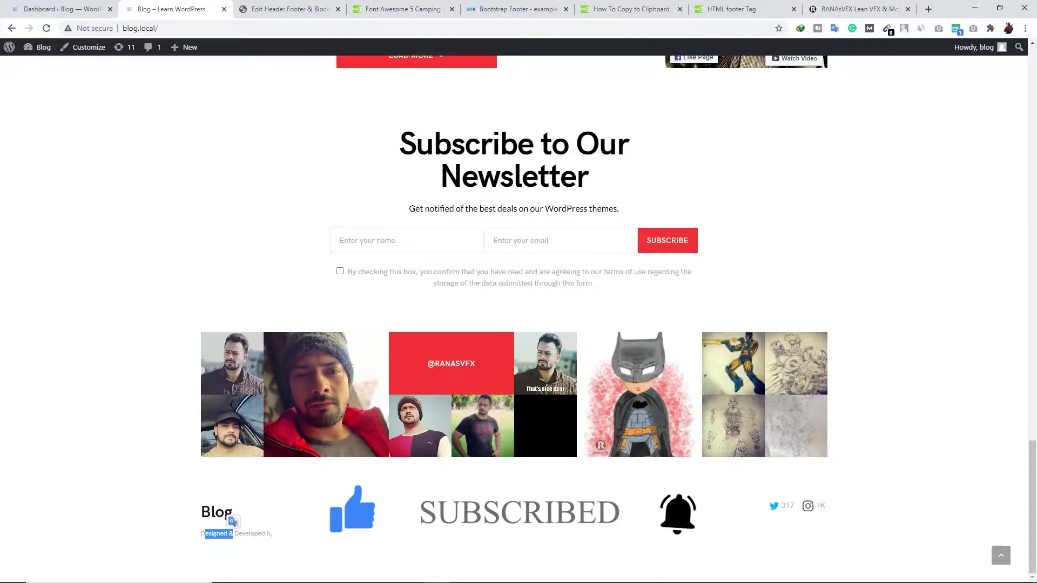
{"action": "left_click_drag", "start_coordinate": [231, 522], "coordinate": [818, 522]}
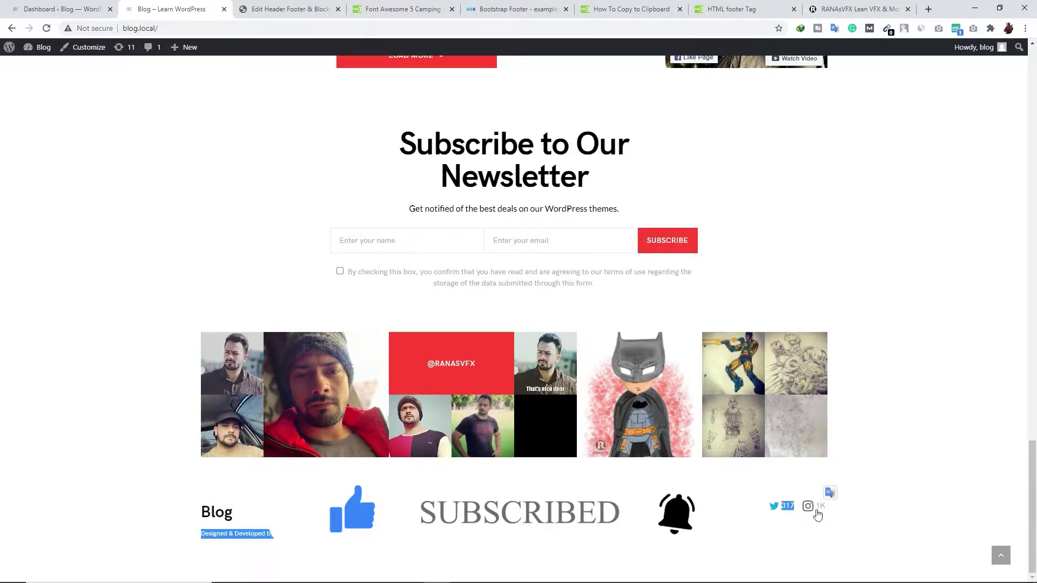
{"action": "left_click", "coordinate": [671, 560]}
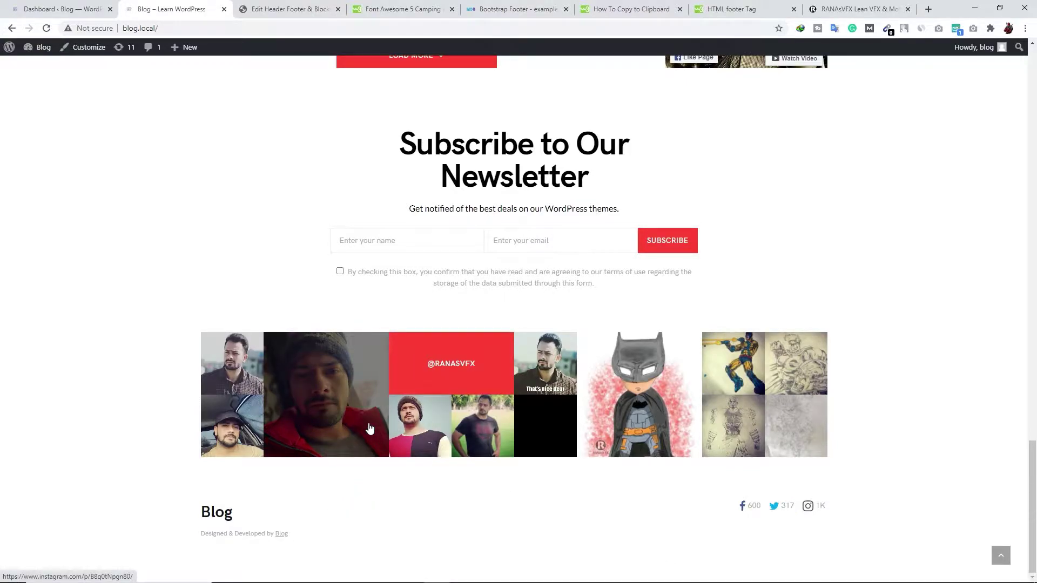
{"action": "left_click", "coordinate": [93, 52]}
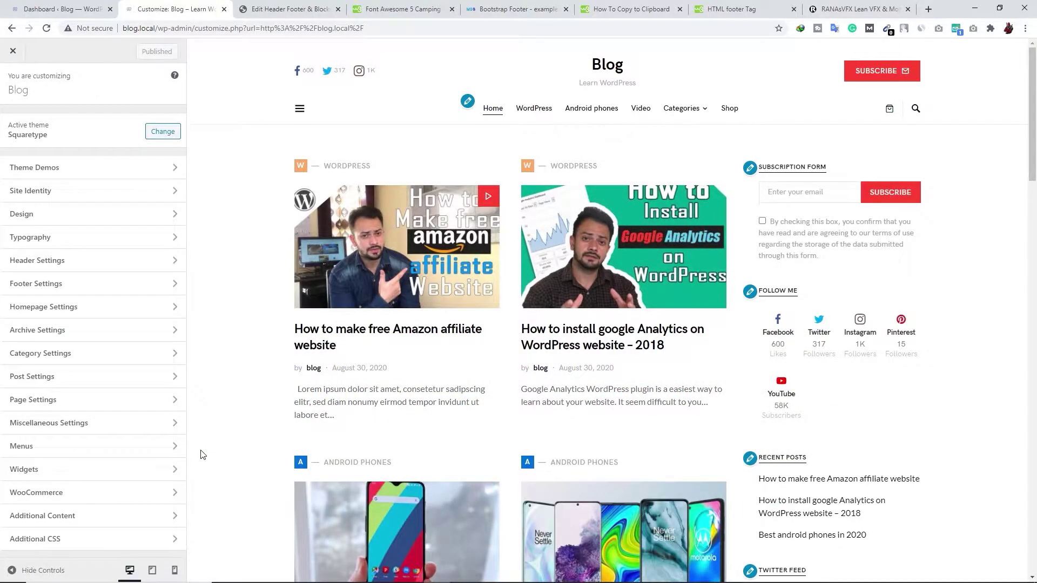
Step: Glance at the theme's Widgets panel, then go back and open Footer Settings
{"action": "left_click", "coordinate": [61, 474]}
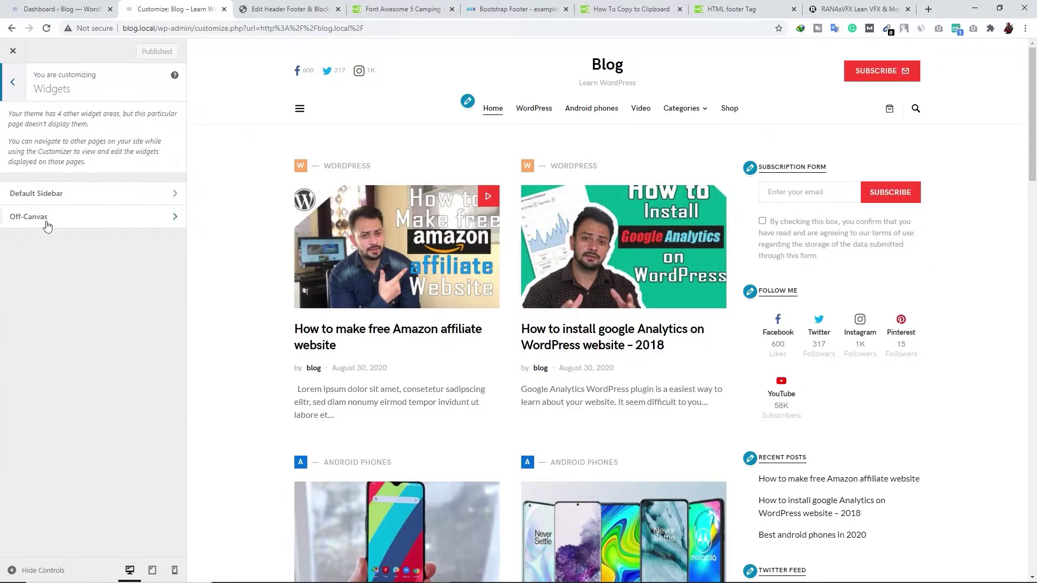
{"action": "left_click", "coordinate": [13, 86]}
{"action": "scroll", "coordinate": [310, 411], "scroll_direction": "down", "scroll_amount": 20}
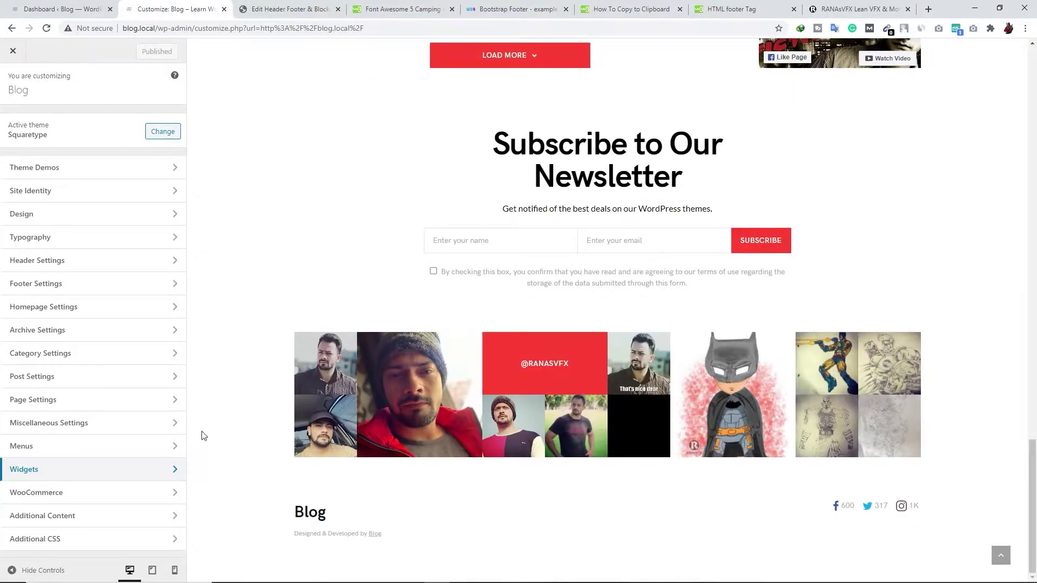
{"action": "left_click", "coordinate": [72, 282]}
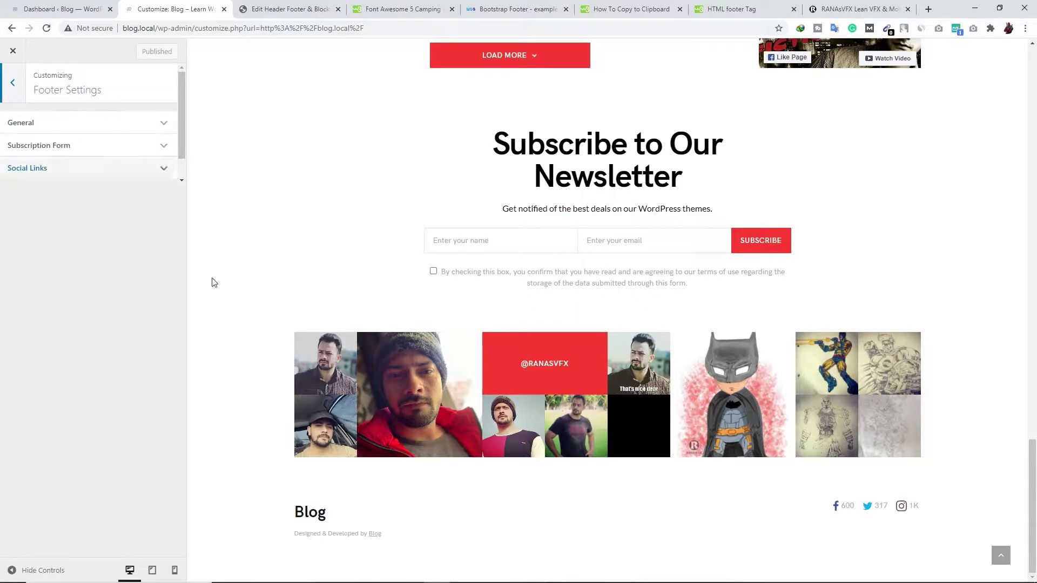
Step: Change the Footer Text to 'Powered By' linking to ranasvfx.com with link text 'ranasvfx'
{"action": "left_click_drag", "start_coordinate": [299, 532], "coordinate": [321, 533]}
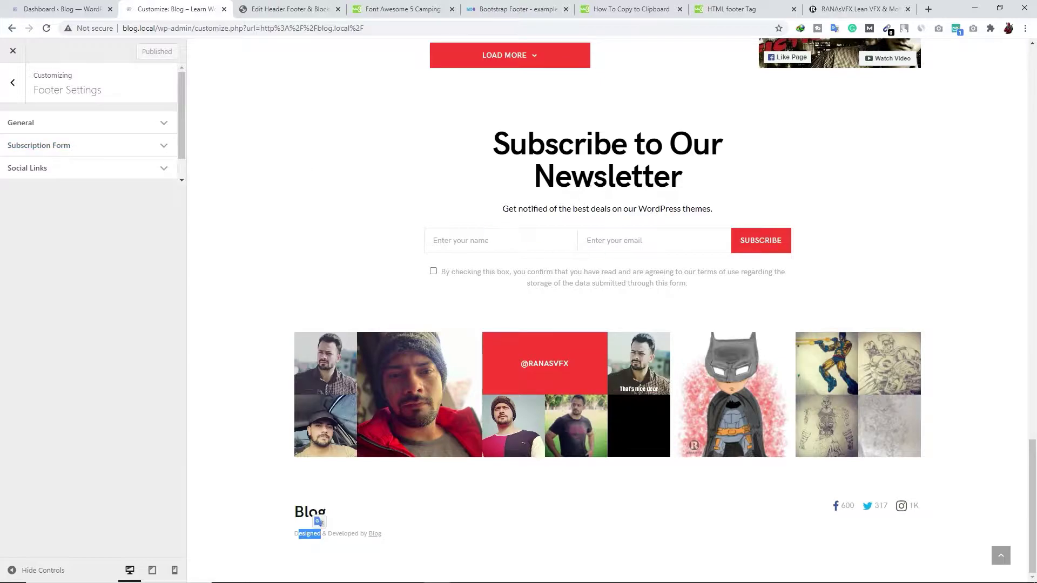
{"action": "left_click", "coordinate": [67, 169]}
{"action": "left_click", "coordinate": [163, 169]}
{"action": "left_click", "coordinate": [34, 126]}
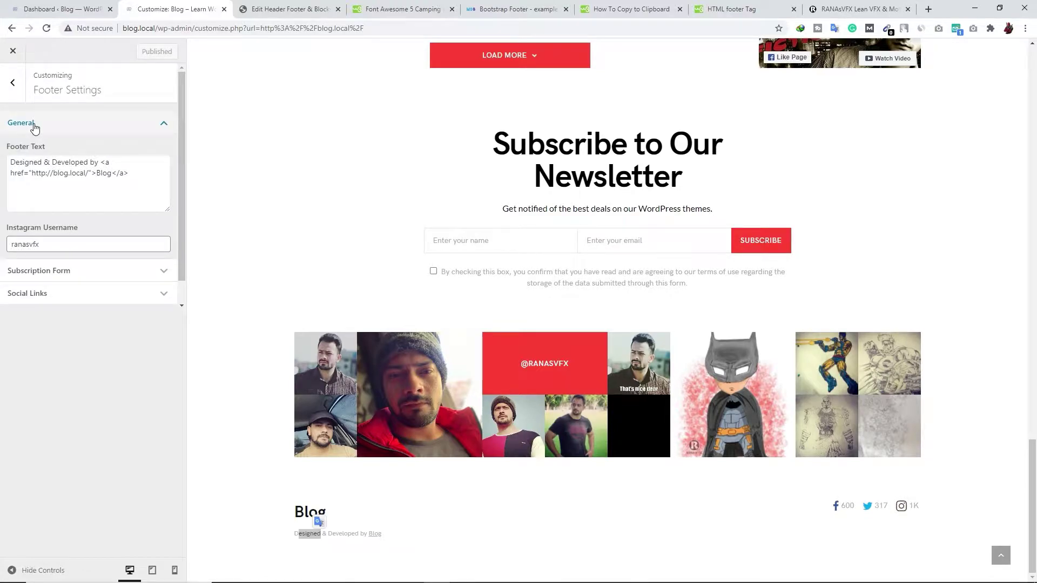
{"action": "left_click", "coordinate": [127, 186]}
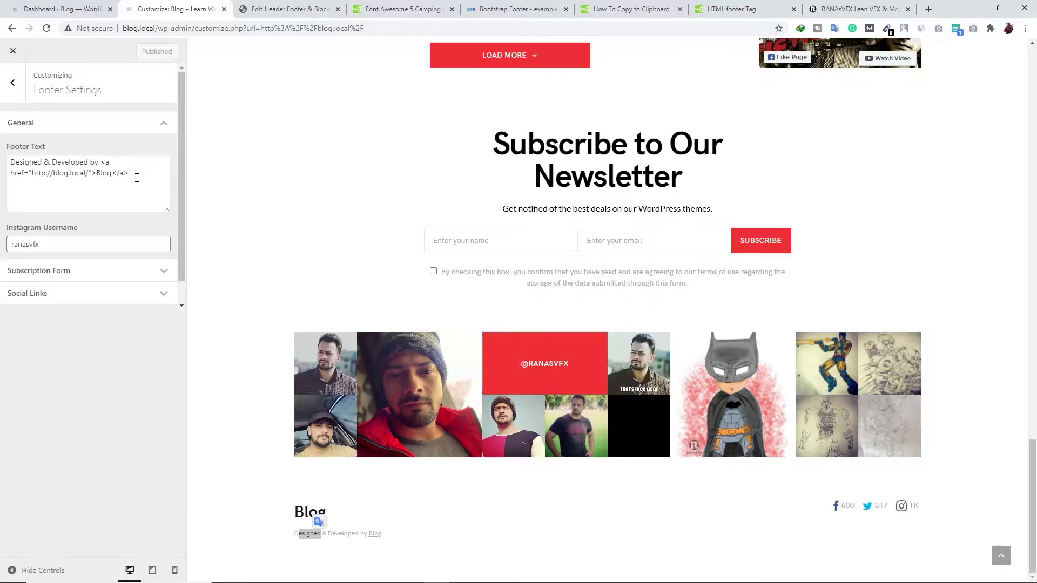
{"action": "left_click_drag", "start_coordinate": [99, 162], "coordinate": [3, 161]}
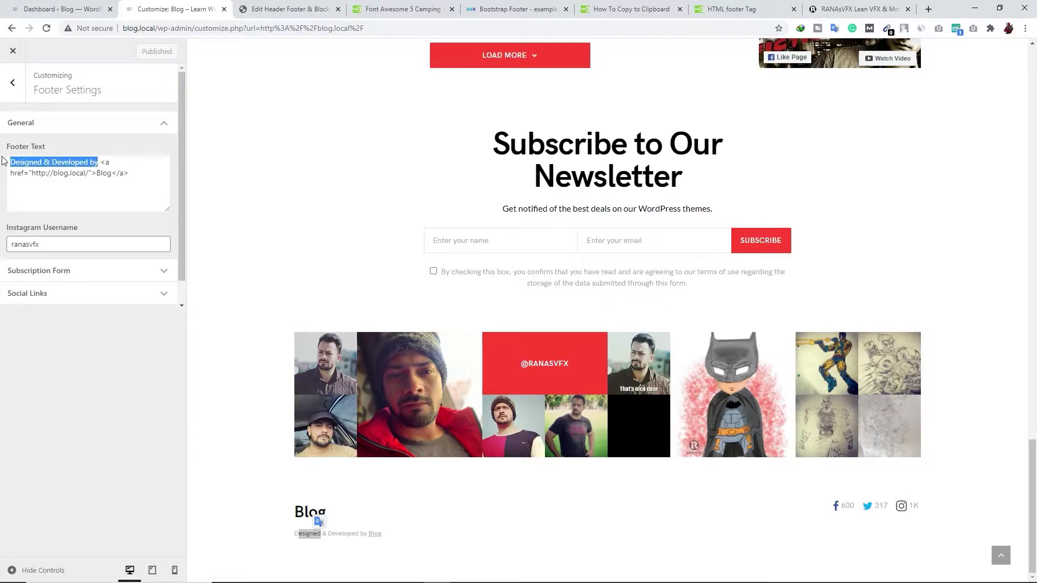
{"action": "type", "text": "Powered"}
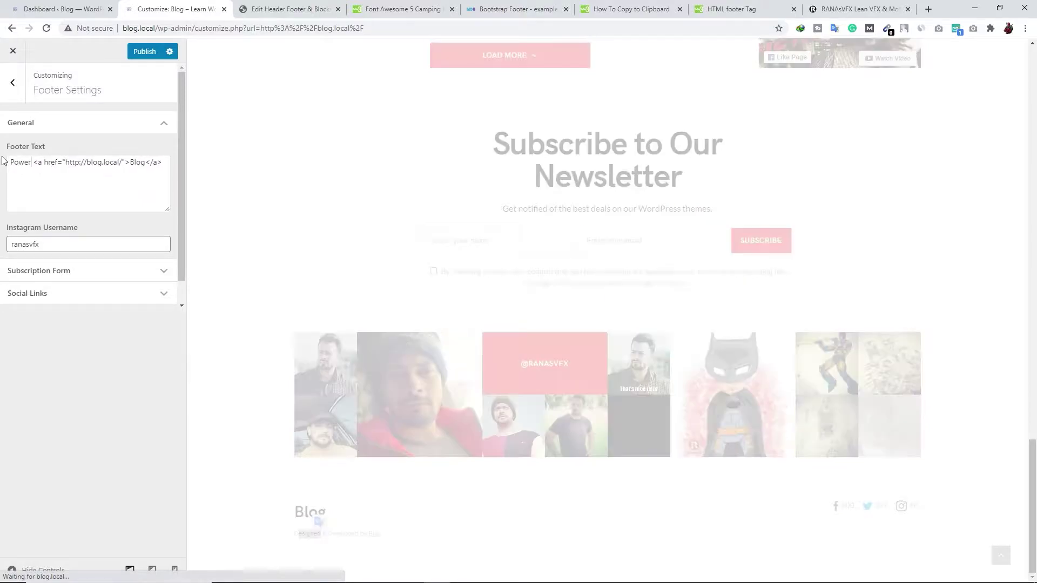
{"action": "type", "text": " By <a"}
{"action": "left_click_drag", "start_coordinate": [32, 173], "coordinate": [88, 174]}
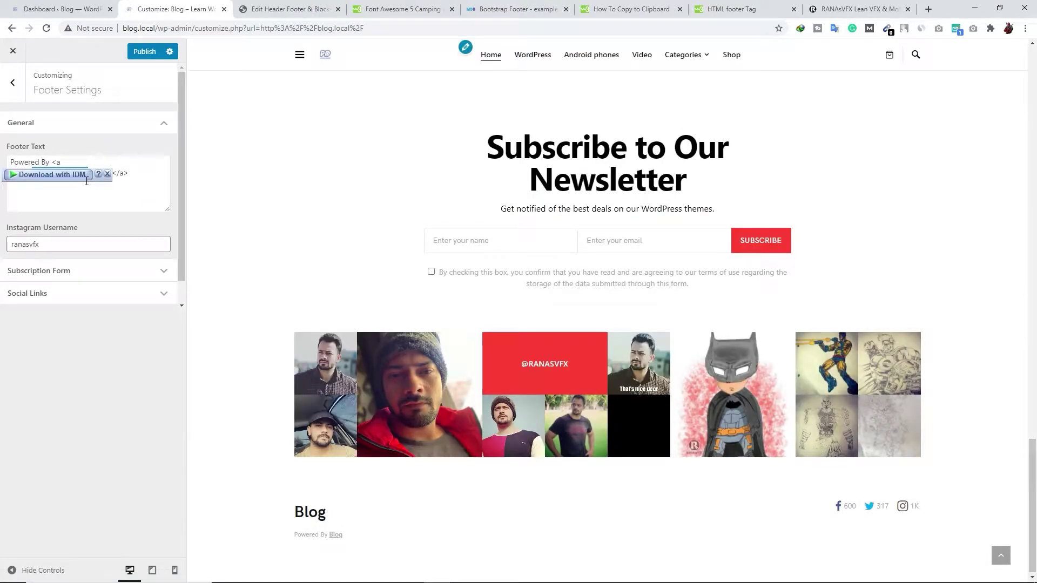
{"action": "type", "text": "ranasvfx.com"}
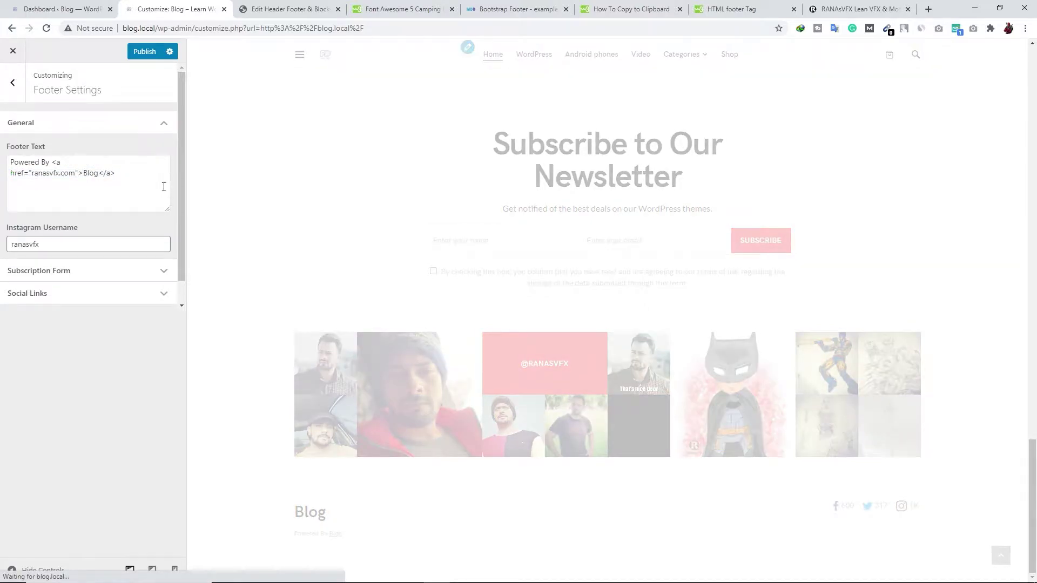
{"action": "double_click", "coordinate": [88, 173]}
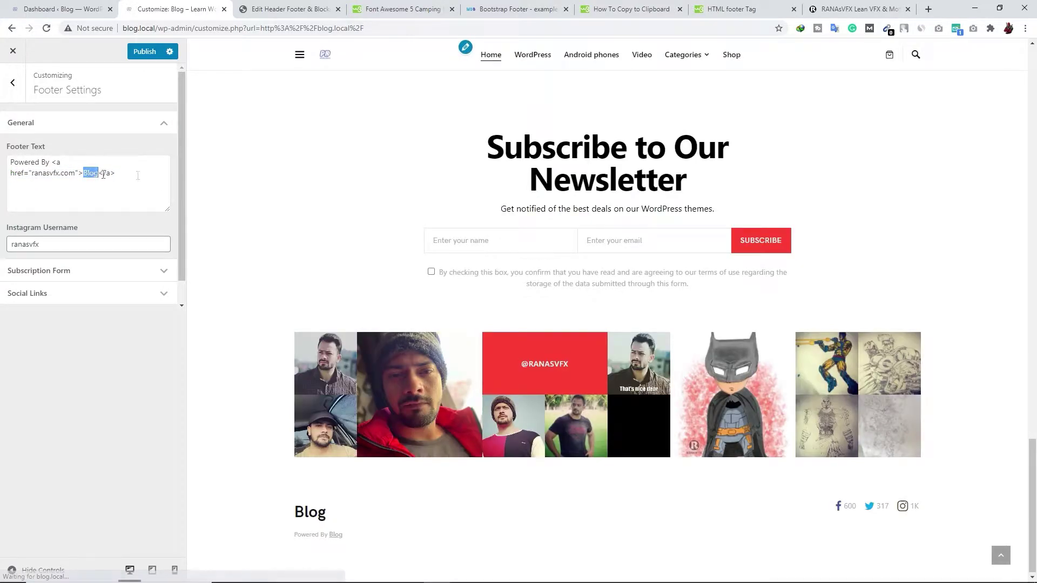
{"action": "type", "text": "ranasvfx"}
Step: Raise the maximum number of social links to 4 and publish the footer changes
{"action": "left_click", "coordinate": [31, 295]}
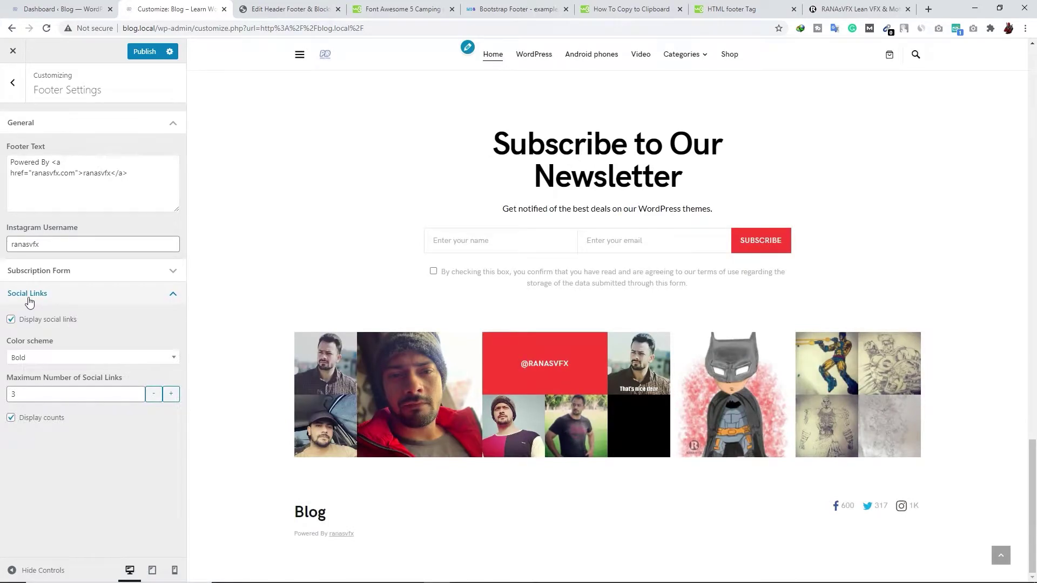
{"action": "left_click", "coordinate": [172, 395]}
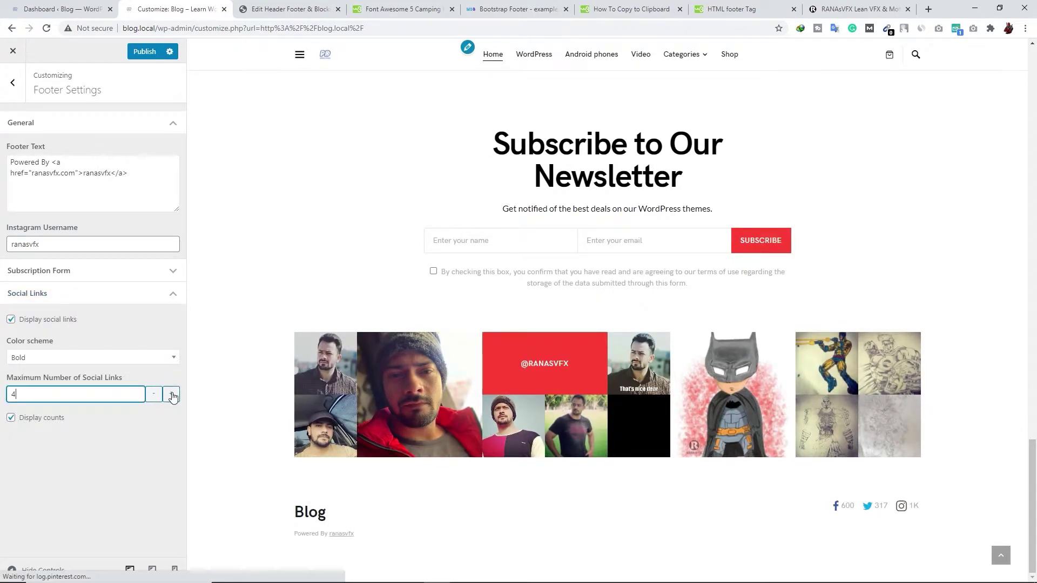
{"action": "left_click", "coordinate": [164, 297]}
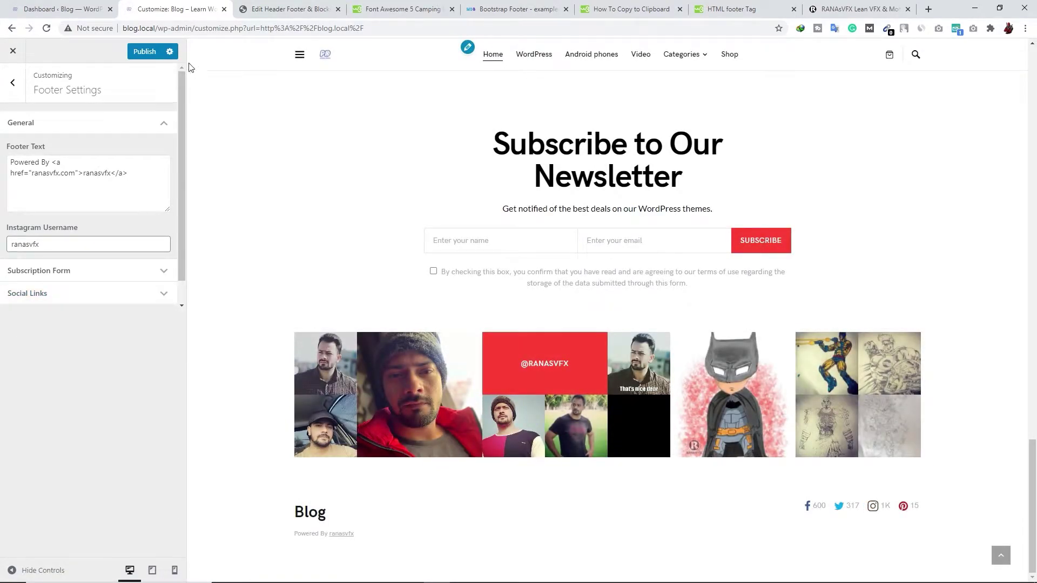
{"action": "left_click", "coordinate": [145, 56]}
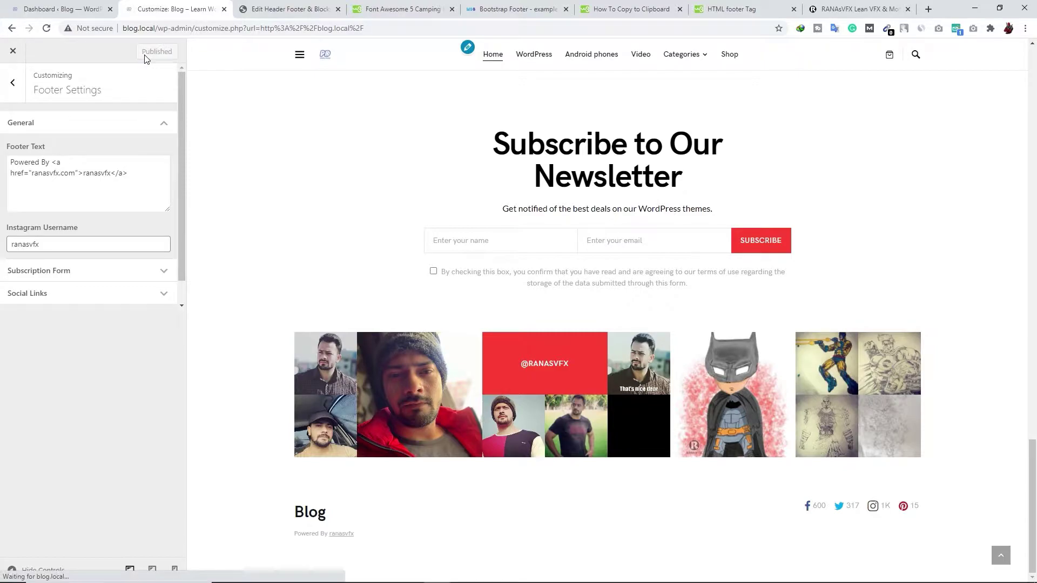
{"action": "left_click", "coordinate": [153, 122]}
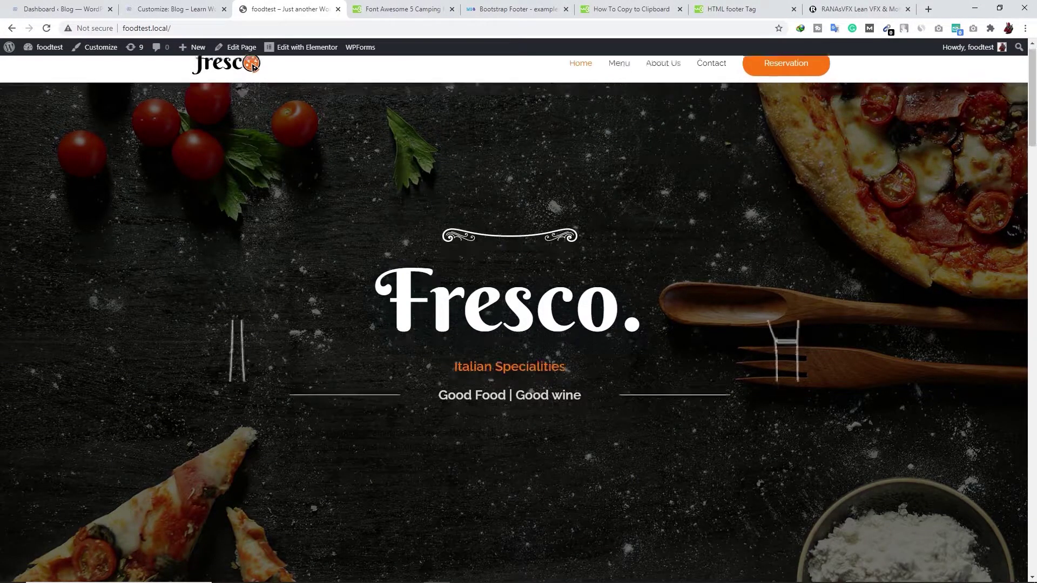
Step: Open the foodtest Footer template in Elementor from the admin bar's Edit with Elementor menu
{"action": "scroll", "coordinate": [933, 355], "scroll_direction": "down", "scroll_amount": 20}
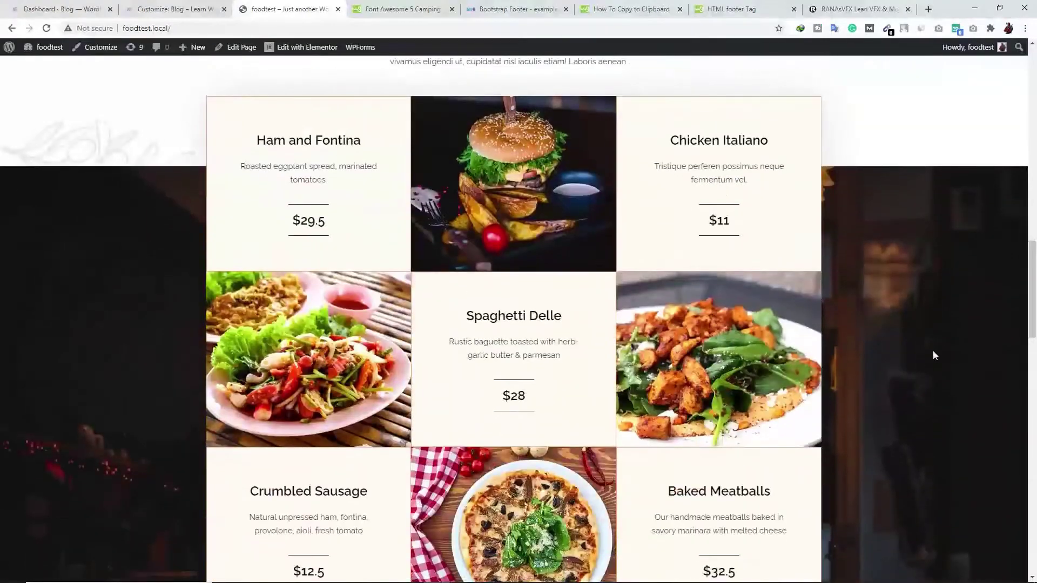
{"action": "left_click_drag", "start_coordinate": [1031, 292], "coordinate": [1035, 534]}
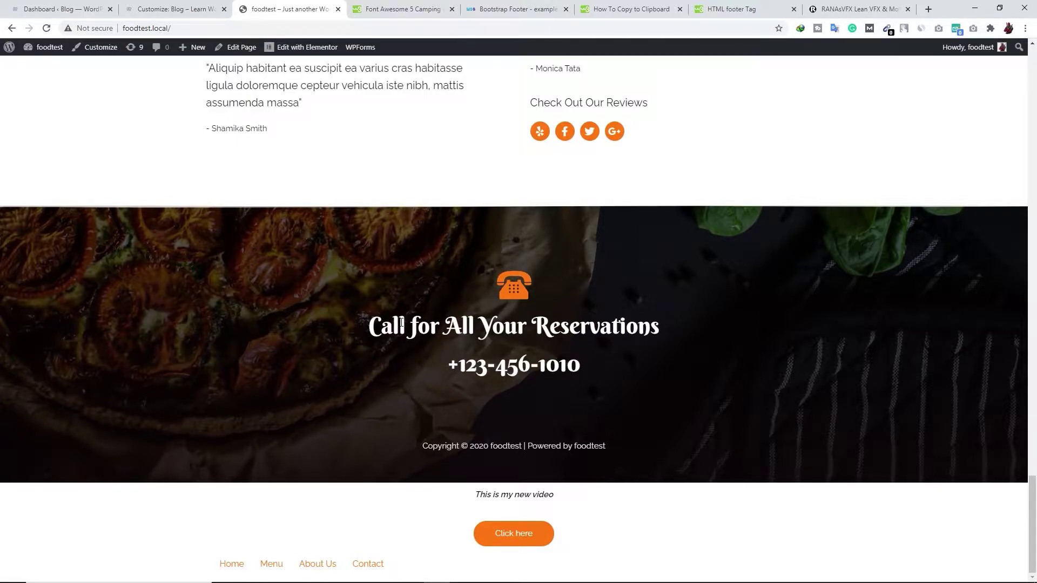
{"action": "mouse_move", "coordinate": [303, 54]}
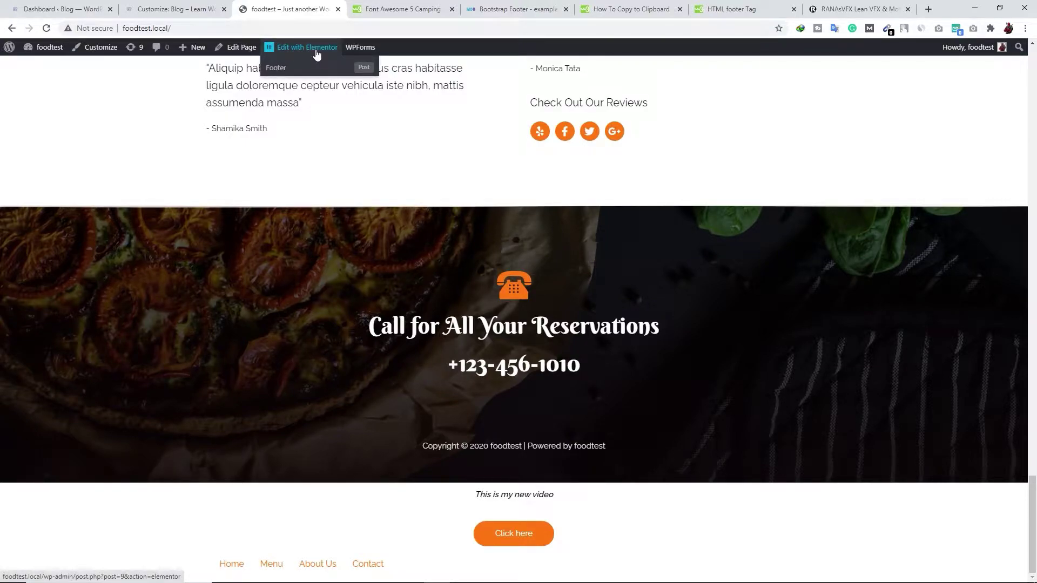
{"action": "left_click", "coordinate": [286, 71]}
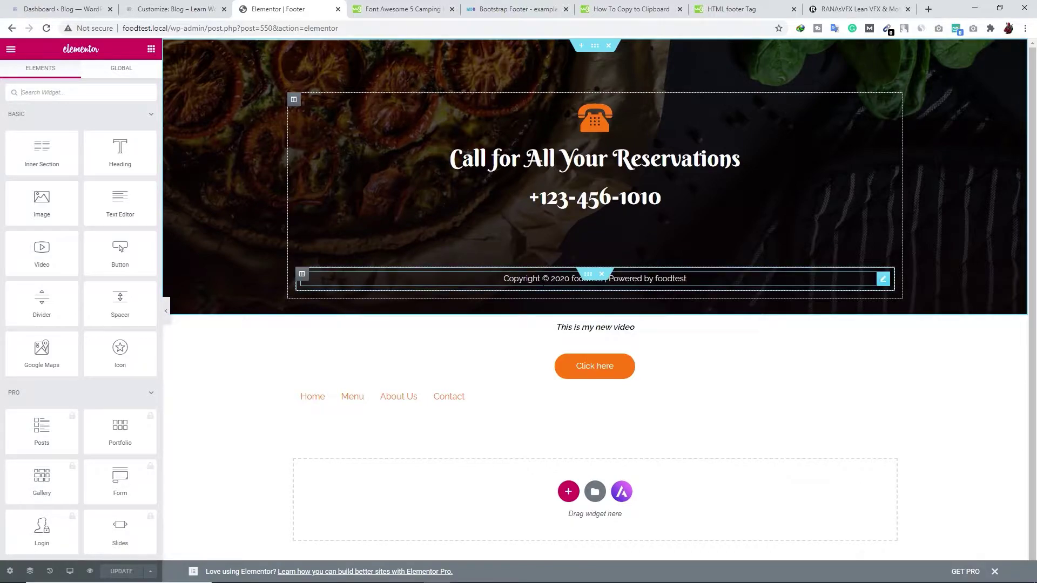
Step: Inspect the Copyright widget's text 'Copyright © 2020 foodtest | Powered by foodtest', then return to Elements
{"action": "left_click", "coordinate": [580, 277]}
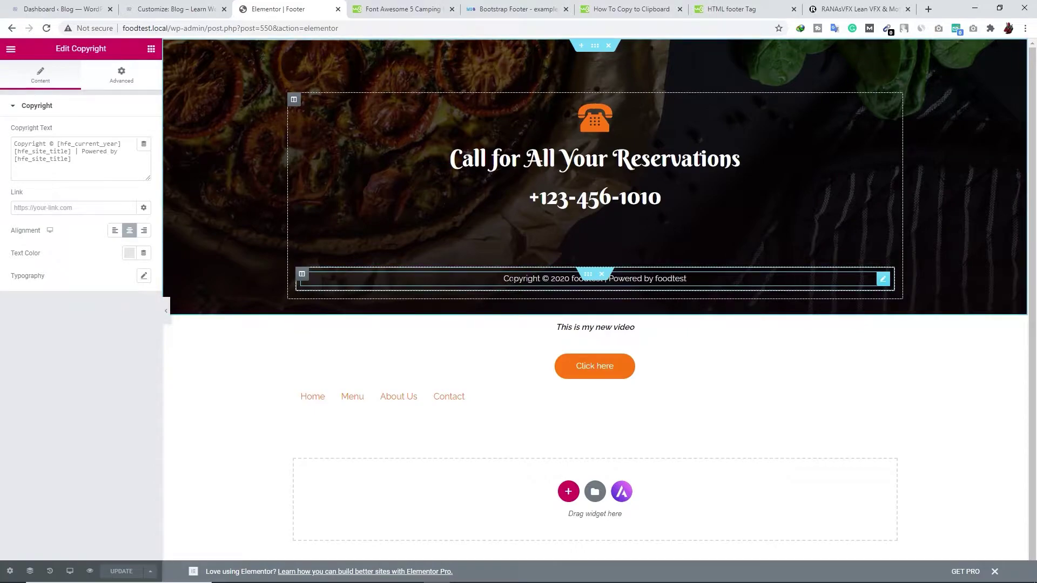
{"action": "left_click", "coordinate": [84, 163]}
{"action": "left_click_drag", "start_coordinate": [80, 163], "coordinate": [14, 144]}
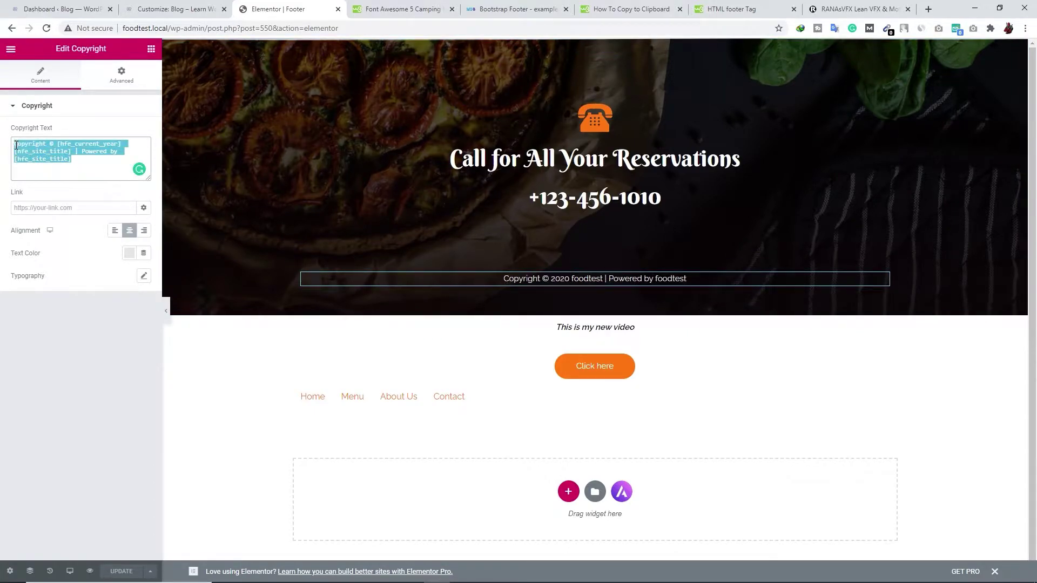
{"action": "left_click", "coordinate": [68, 151]}
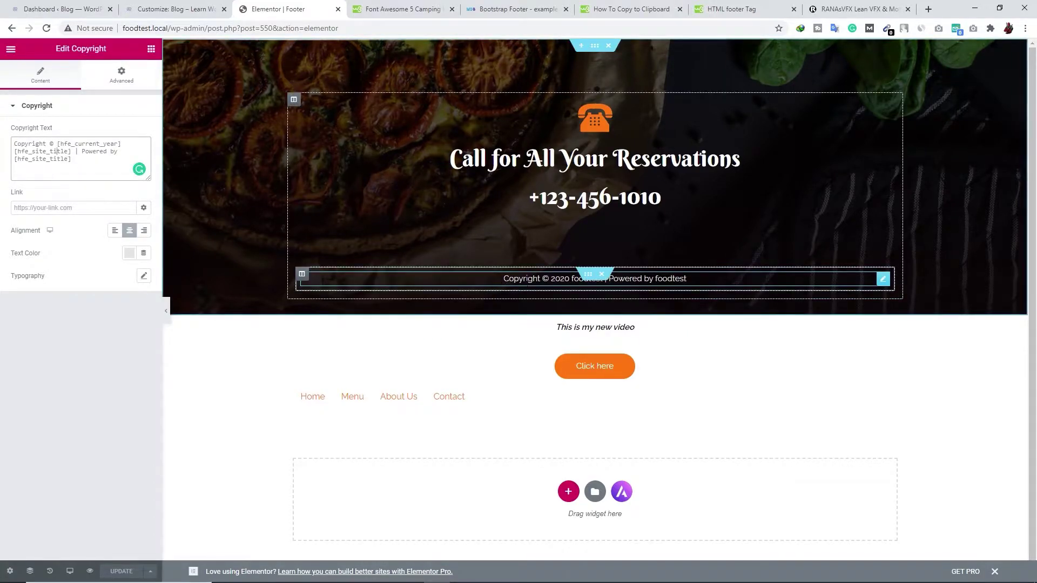
{"action": "left_click", "coordinate": [151, 49]}
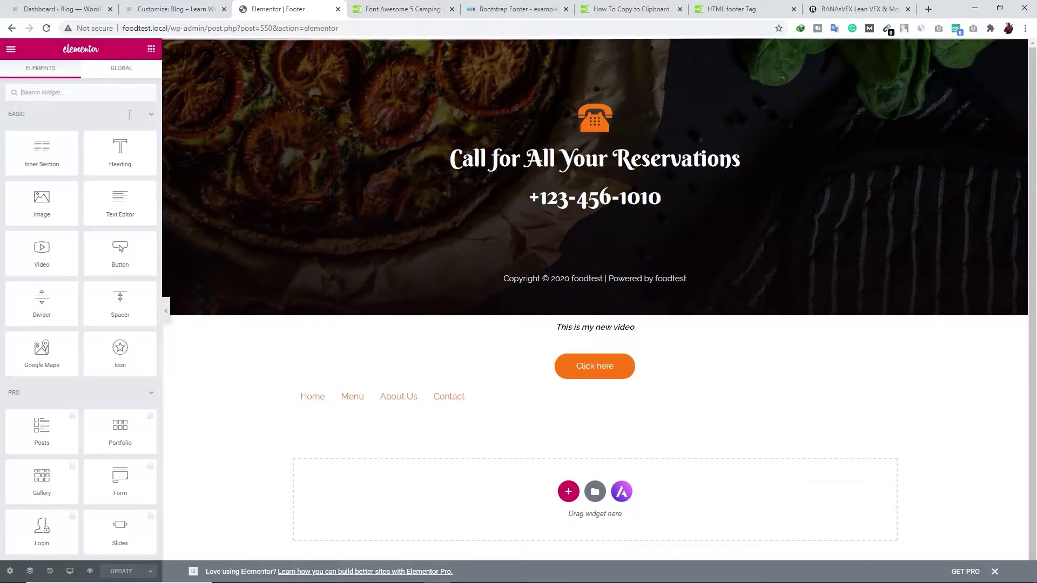
Step: Drop a Text Editor under the video caption, replace Lorem ipsum with 'How to edit footer in wordpress', format it bold italic
{"action": "left_click_drag", "start_coordinate": [120, 200], "coordinate": [594, 348]}
{"action": "left_click_drag", "start_coordinate": [84, 309], "coordinate": [201, 257]}
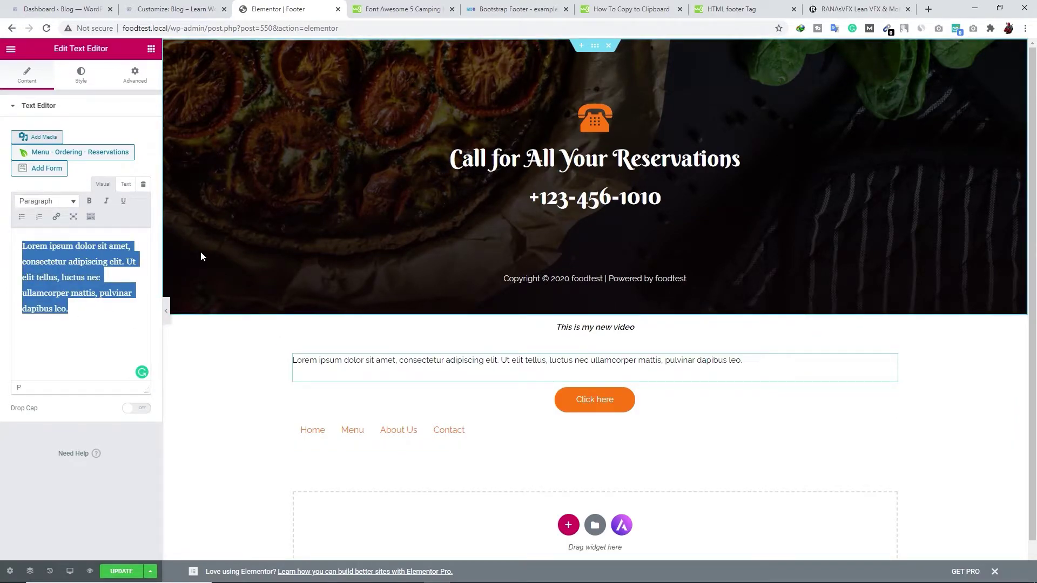
{"action": "type", "text": "How to edit foot"}
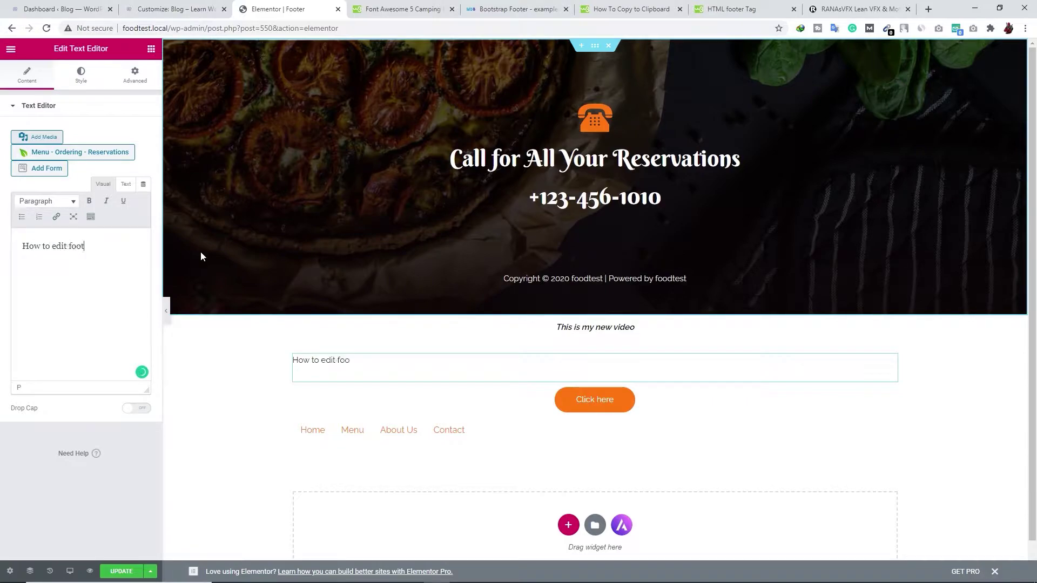
{"action": "type", "text": "er in wordpress"}
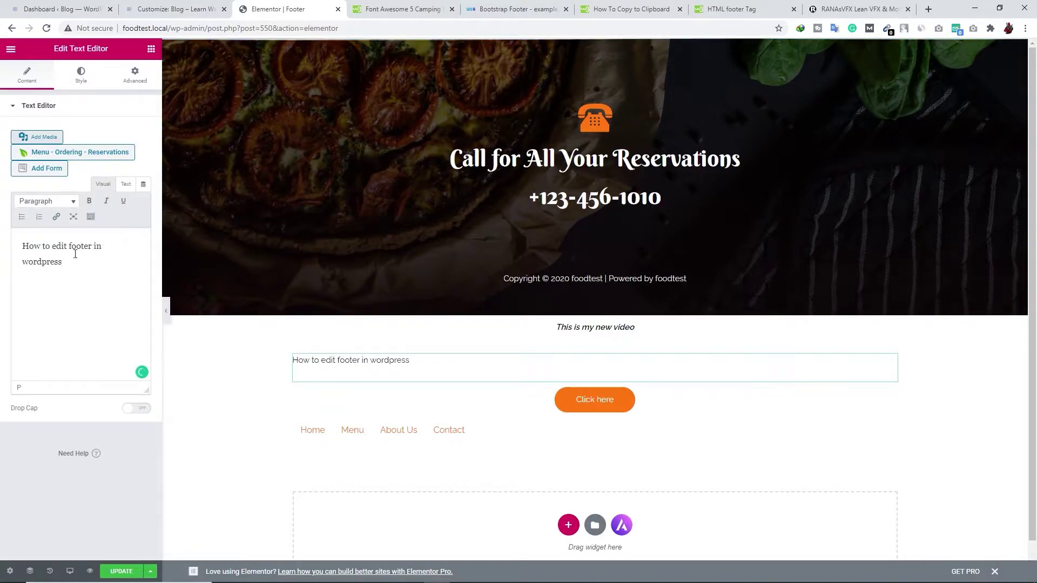
{"action": "left_click_drag", "start_coordinate": [64, 262], "coordinate": [8, 233]}
{"action": "left_click", "coordinate": [107, 201]}
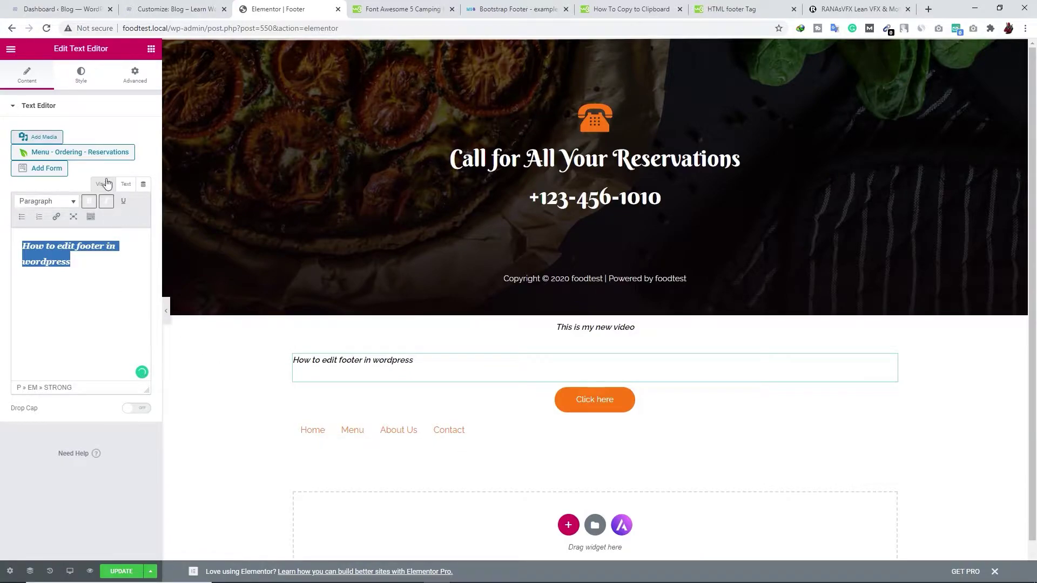
Step: Center-align the new text line in its Style settings and update the footer template
{"action": "left_click", "coordinate": [82, 81]}
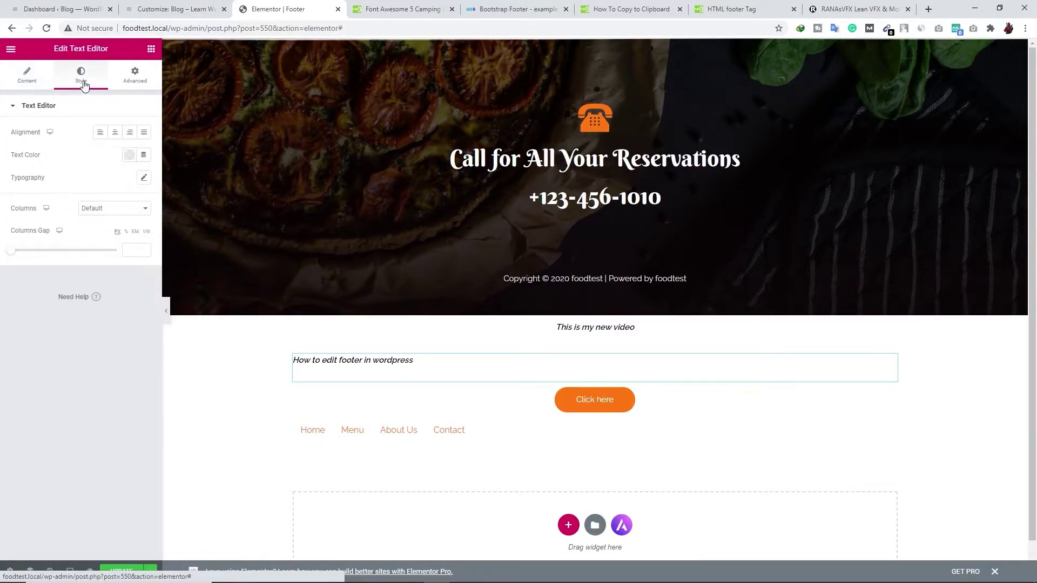
{"action": "left_click", "coordinate": [116, 133]}
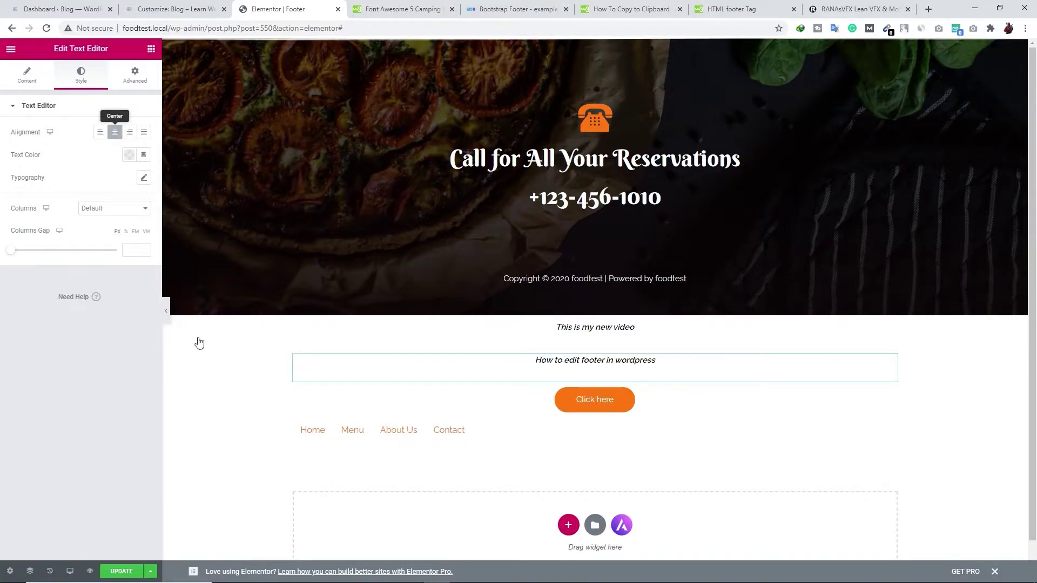
{"action": "left_click", "coordinate": [126, 572]}
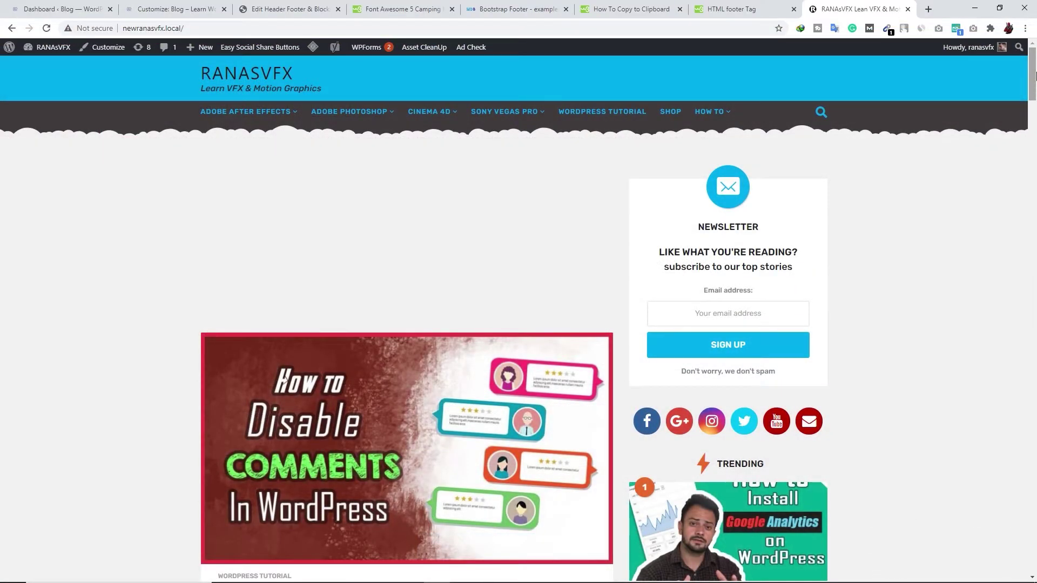
Step: Scroll down the RANAsVFX page to its footer, then launch its Customizer
{"action": "left_click_drag", "start_coordinate": [1032, 75], "coordinate": [1032, 565]}
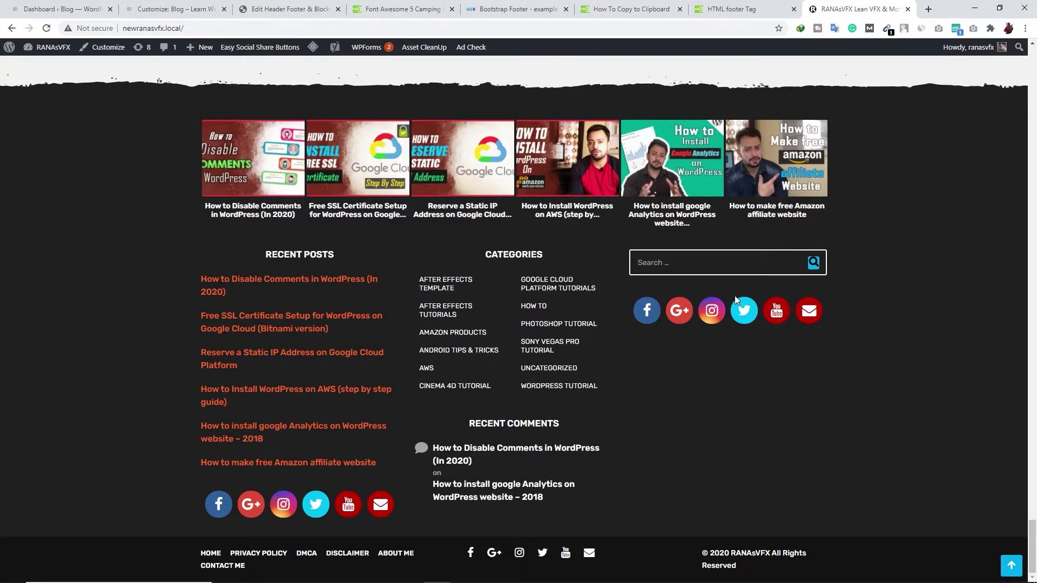
{"action": "left_click", "coordinate": [91, 55]}
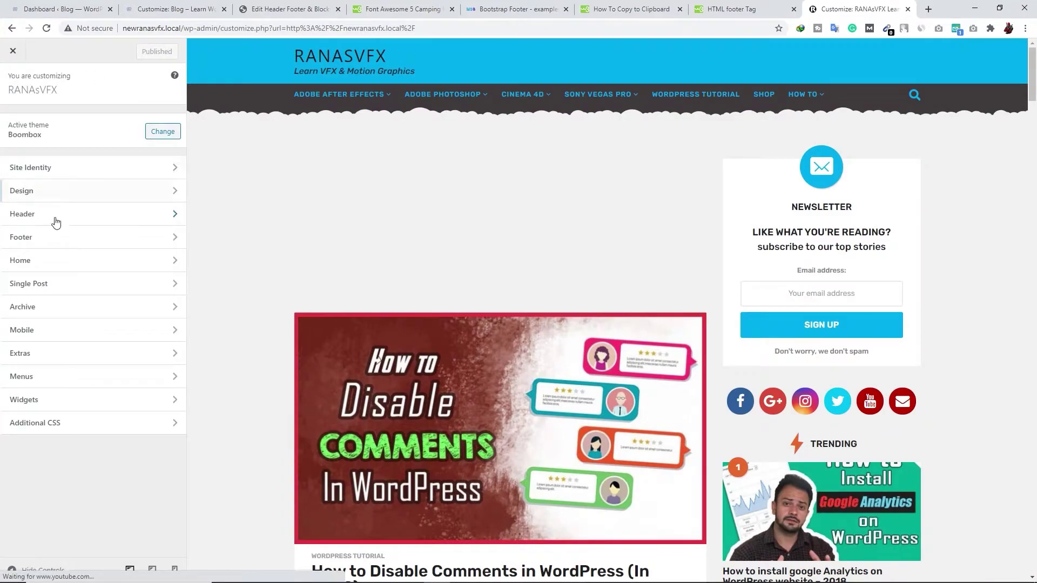
Step: Add an Archives widget to the Footer Left widget area
{"action": "left_click", "coordinate": [48, 400]}
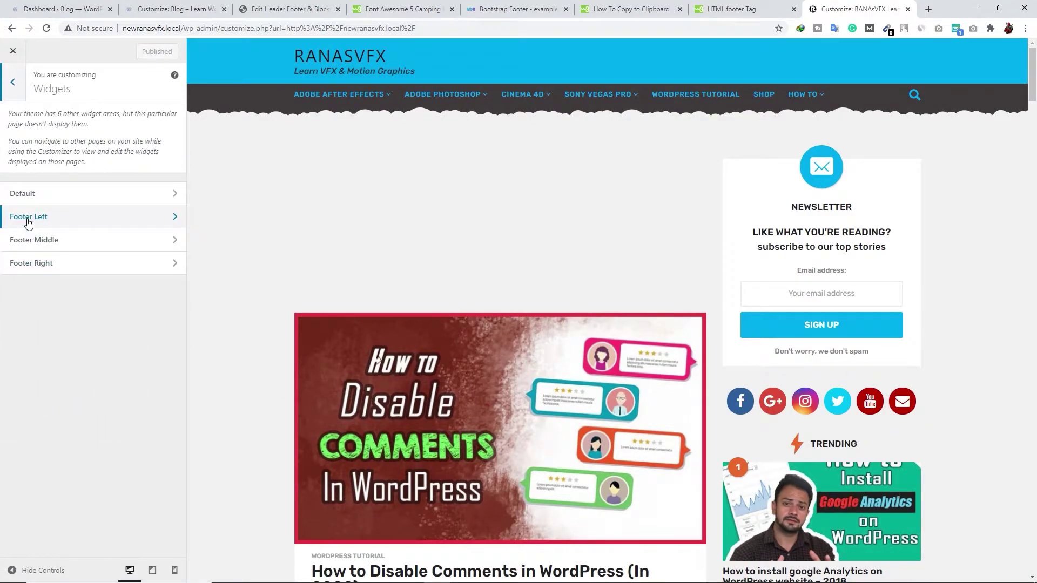
{"action": "scroll", "coordinate": [481, 289], "scroll_direction": "down", "scroll_amount": 20}
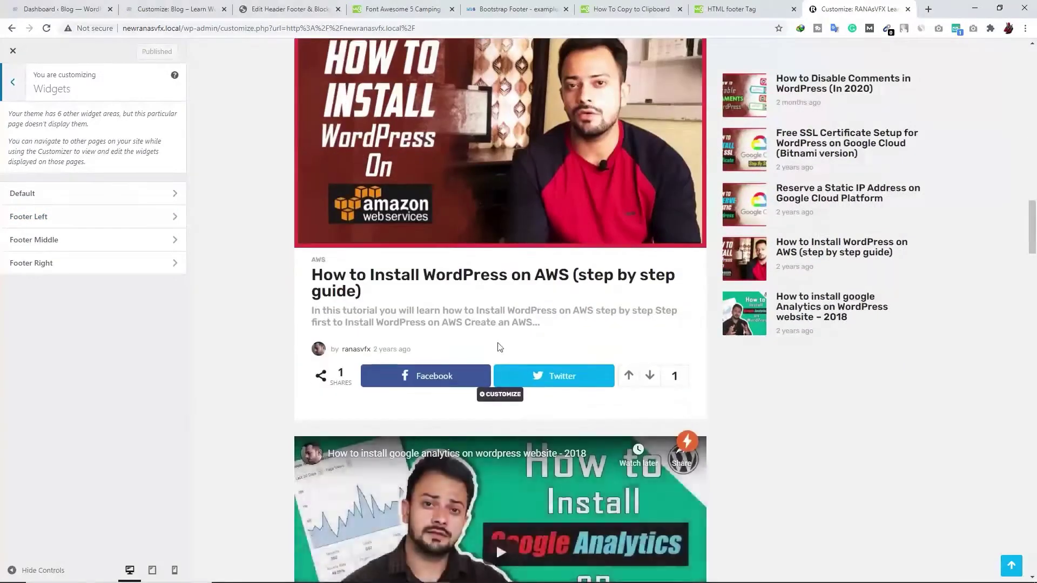
{"action": "scroll", "coordinate": [463, 350], "scroll_direction": "down", "scroll_amount": 20}
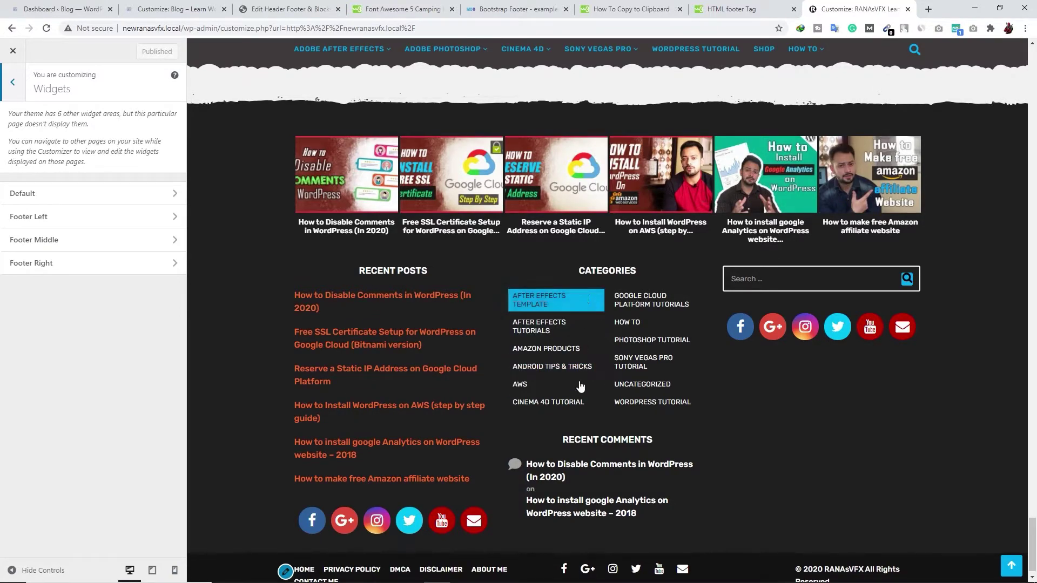
{"action": "left_click", "coordinate": [78, 224]}
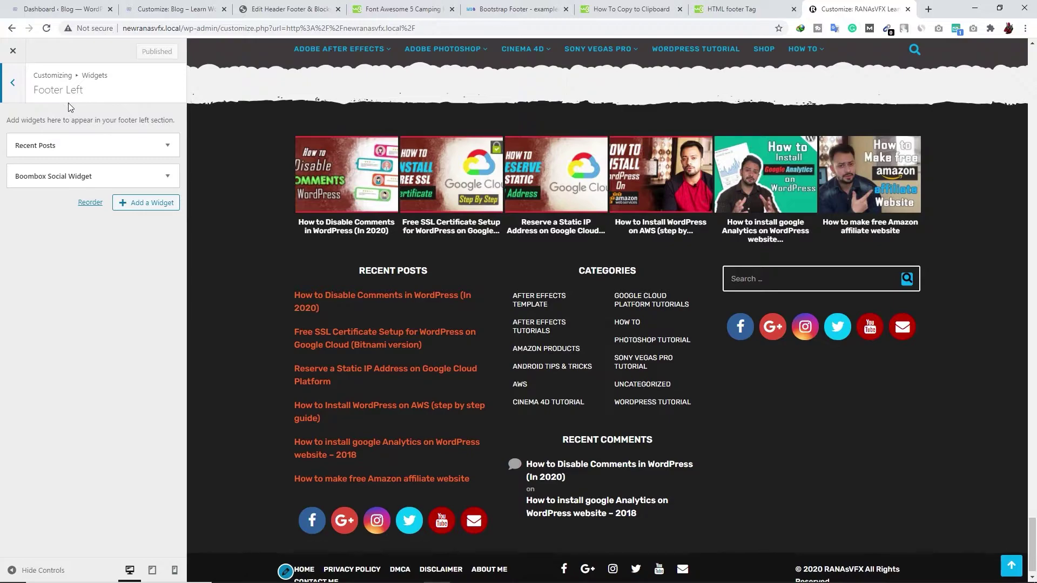
{"action": "left_click", "coordinate": [154, 211]}
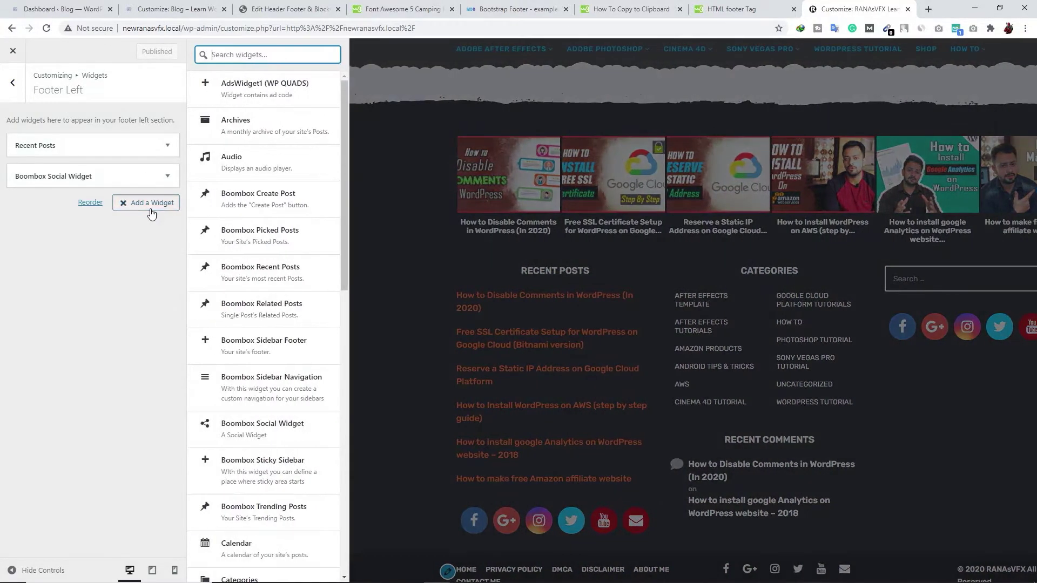
{"action": "left_click", "coordinate": [232, 132]}
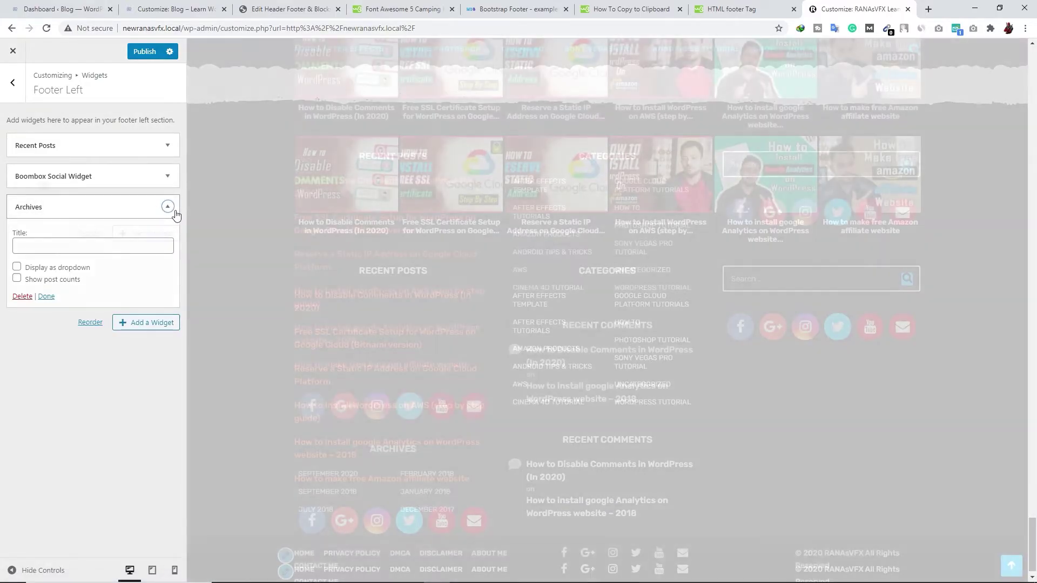
{"action": "left_click", "coordinate": [175, 211]}
Step: Delete the Boombox Social Widget from Footer Left and return to the widget areas
{"action": "left_click", "coordinate": [167, 176]}
{"action": "left_click", "coordinate": [22, 274]}
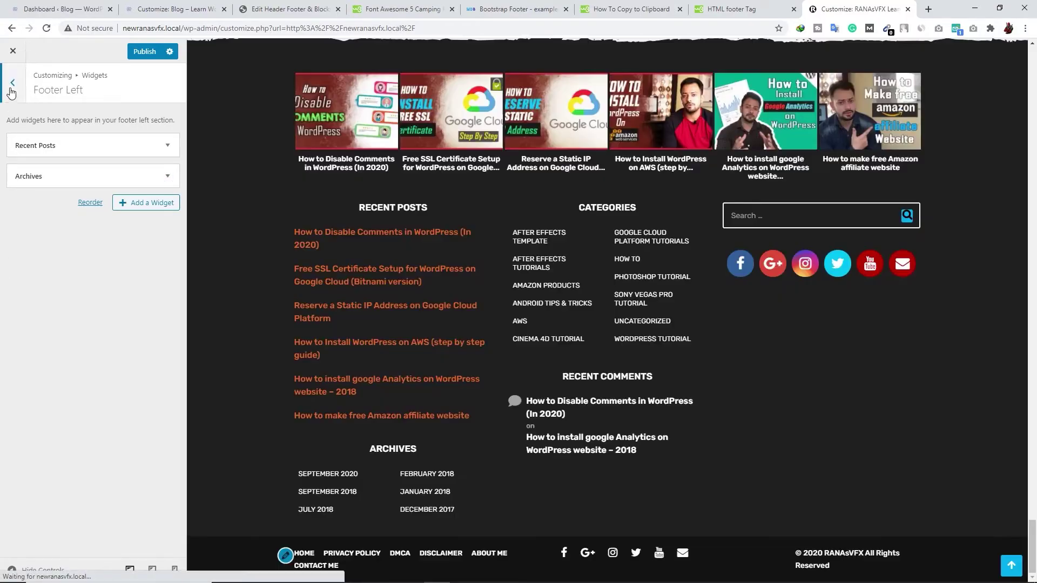
{"action": "left_click", "coordinate": [12, 82]}
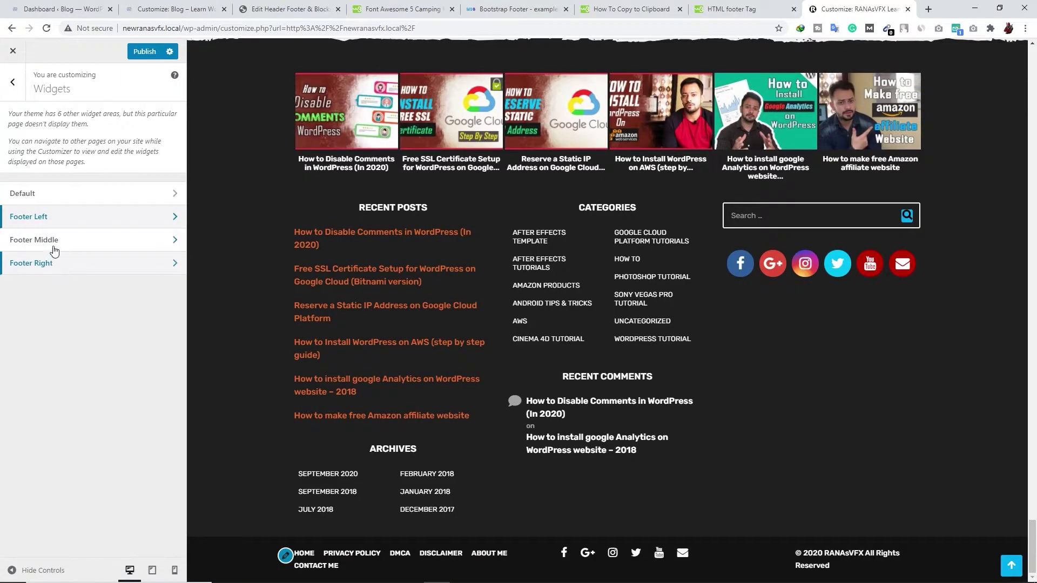
Step: Add a Boombox Picked Posts widget to Footer Middle, then remove it again
{"action": "left_click", "coordinate": [53, 247]}
{"action": "left_click", "coordinate": [144, 216]}
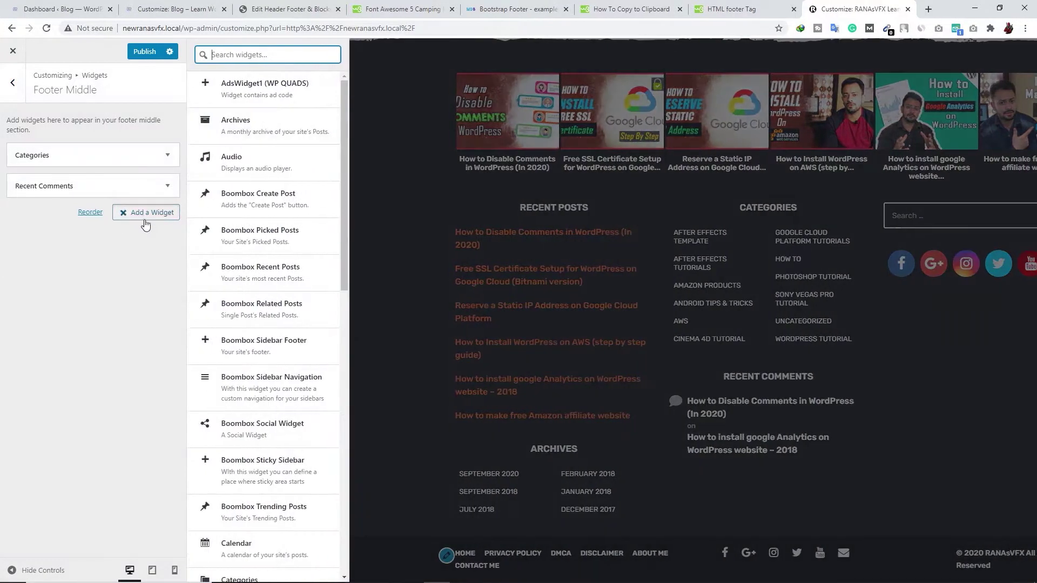
{"action": "left_click", "coordinate": [259, 230]}
{"action": "left_click", "coordinate": [168, 216]}
{"action": "scroll", "coordinate": [242, 285], "scroll_direction": "up", "scroll_amount": 5}
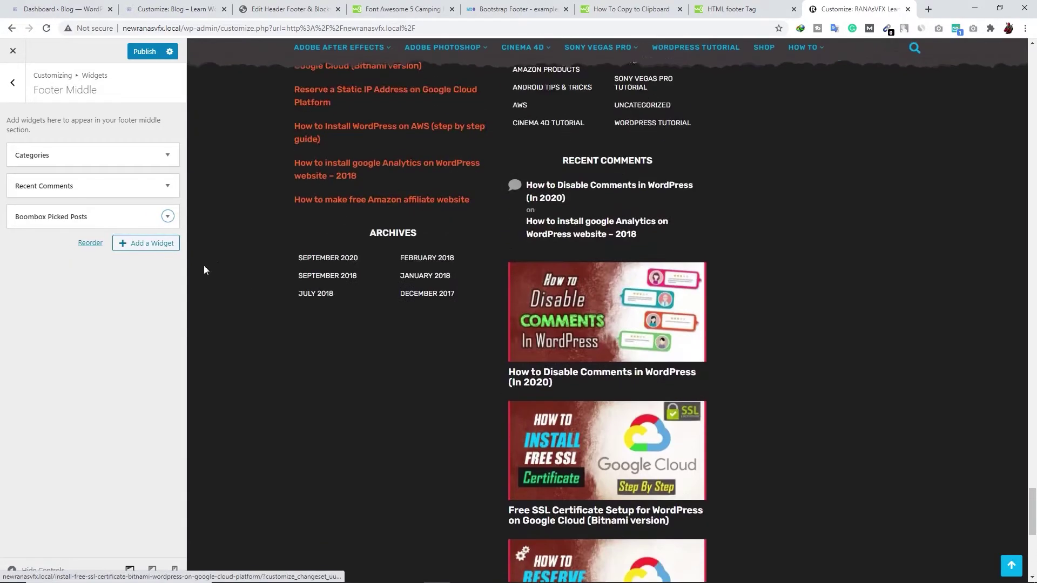
{"action": "left_click", "coordinate": [87, 216]}
{"action": "scroll", "coordinate": [54, 432], "scroll_direction": "down", "scroll_amount": 2}
{"action": "left_click", "coordinate": [32, 514]}
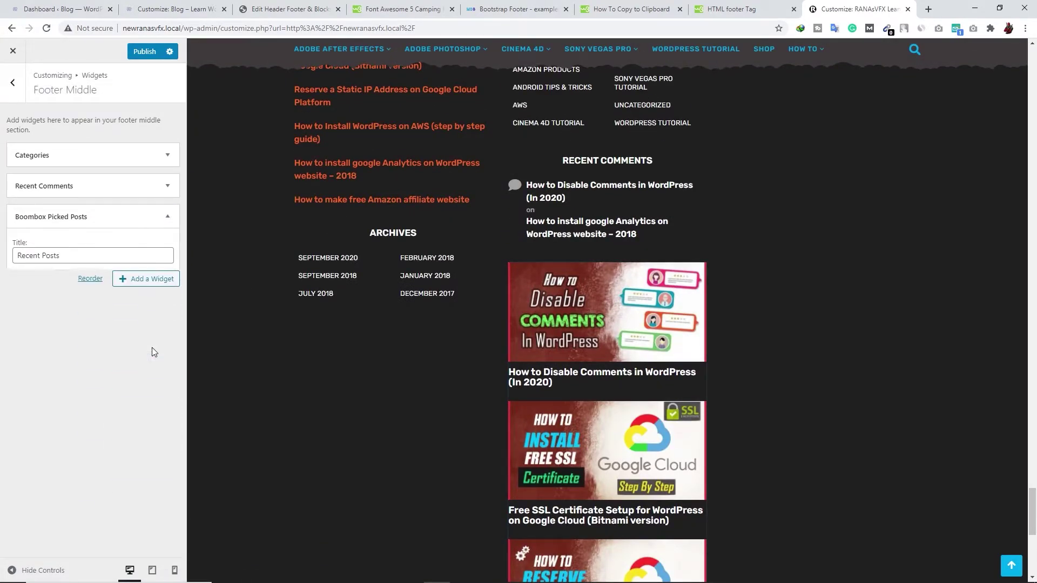
{"action": "key", "text": "Escape"}
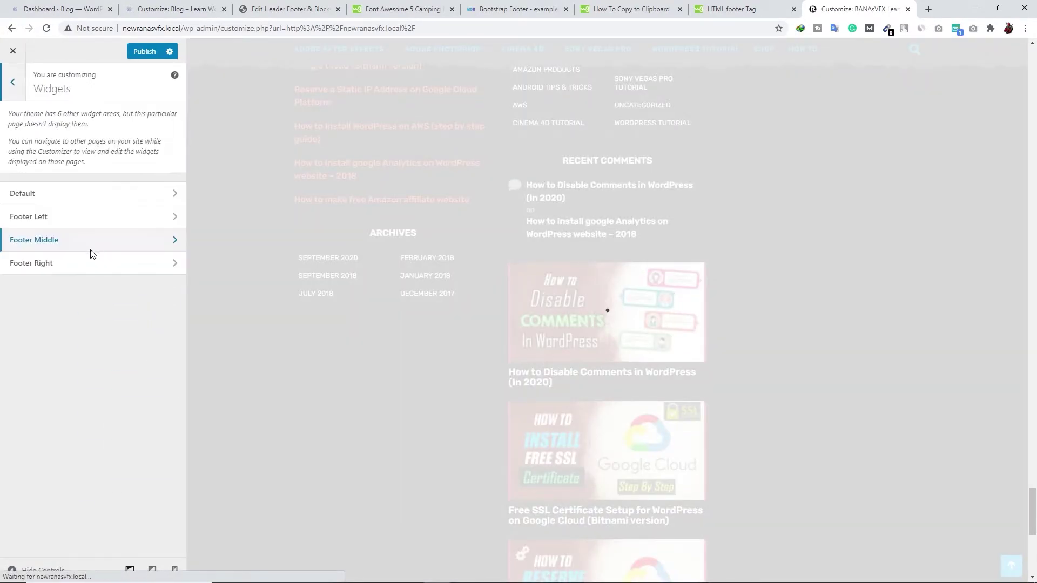
Step: Look over Footer Right, publish the widget changes, and switch back to the Blog customizer
{"action": "left_click", "coordinate": [59, 270]}
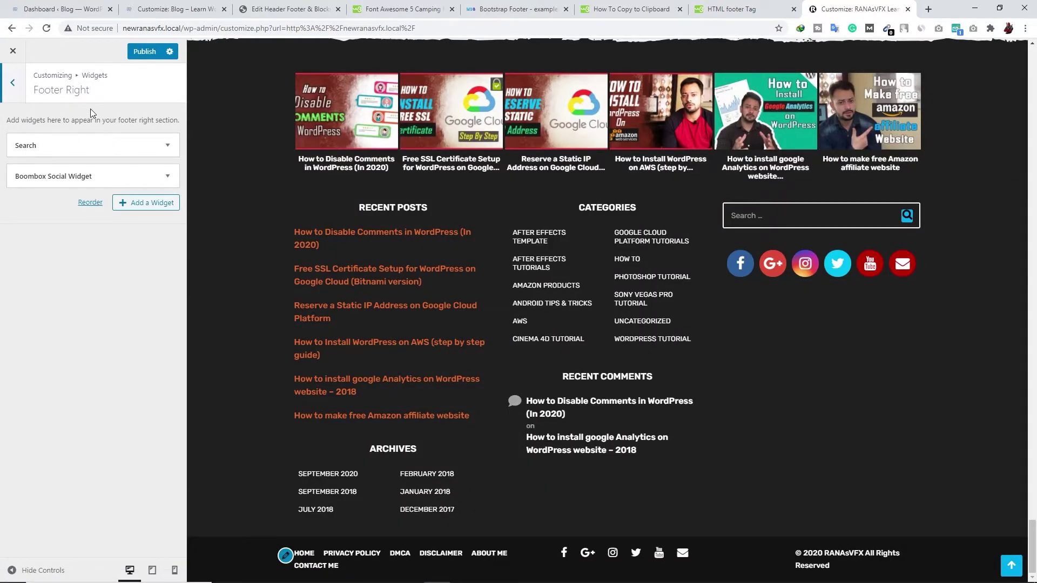
{"action": "key", "text": "Escape"}
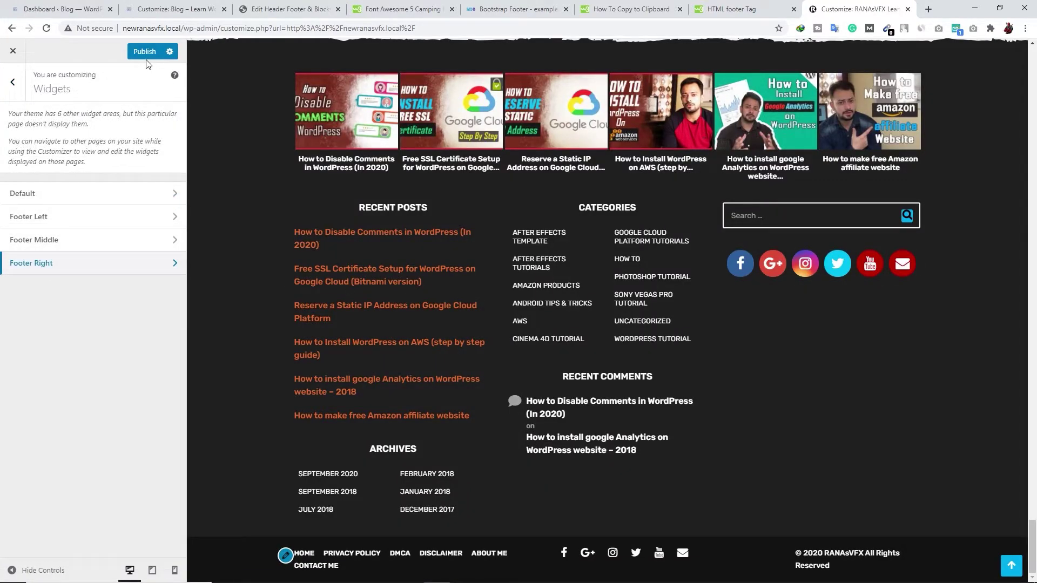
{"action": "left_click", "coordinate": [144, 52]}
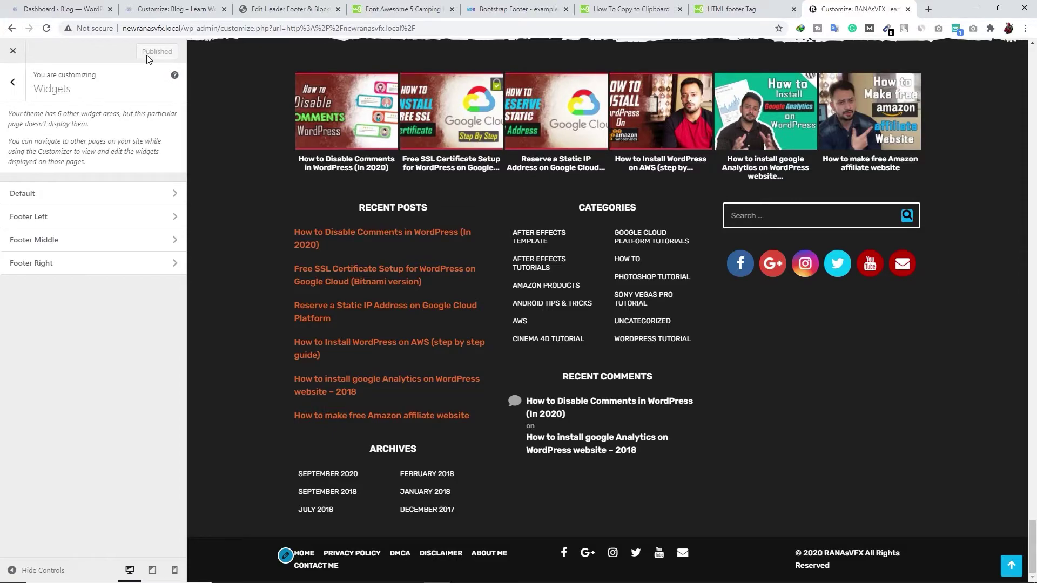
{"action": "left_click", "coordinate": [178, 9]}
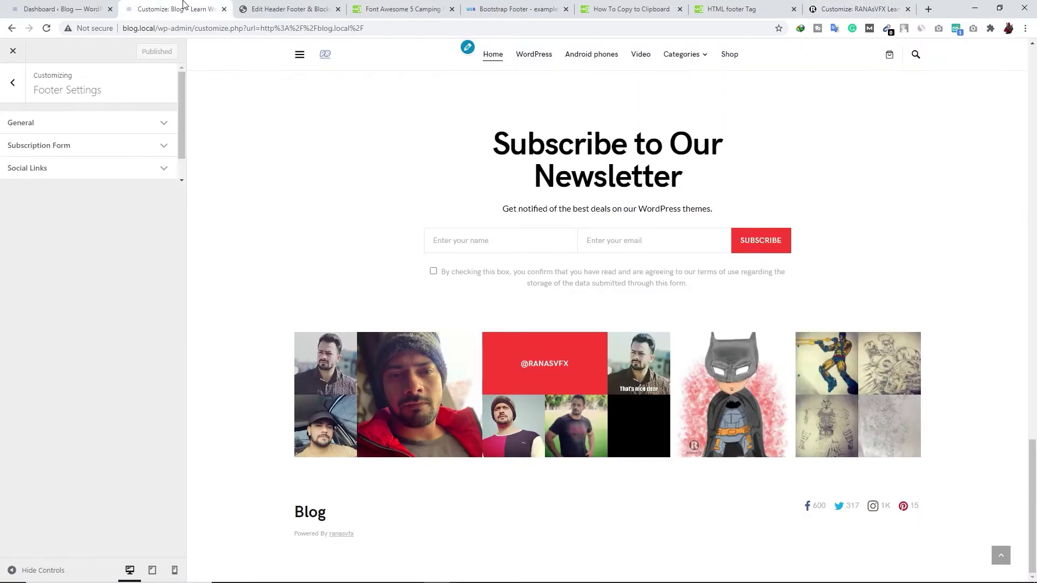
Step: Expand the General footer settings to review the current Footer Text, then go to the W3Schools clipboard tutorial
{"action": "left_click", "coordinate": [70, 124]}
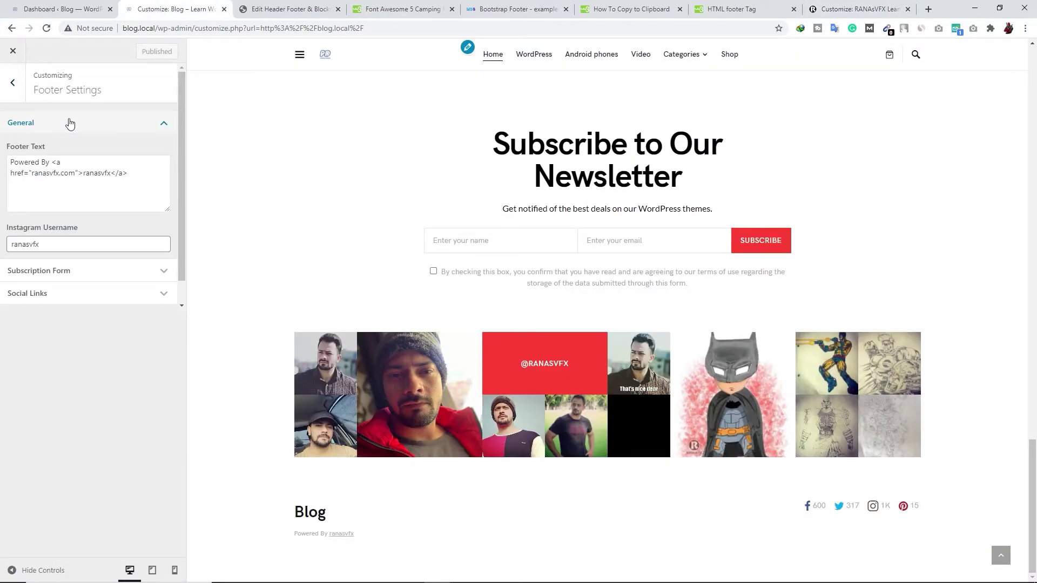
{"action": "left_click_drag", "start_coordinate": [128, 174], "coordinate": [2, 156]}
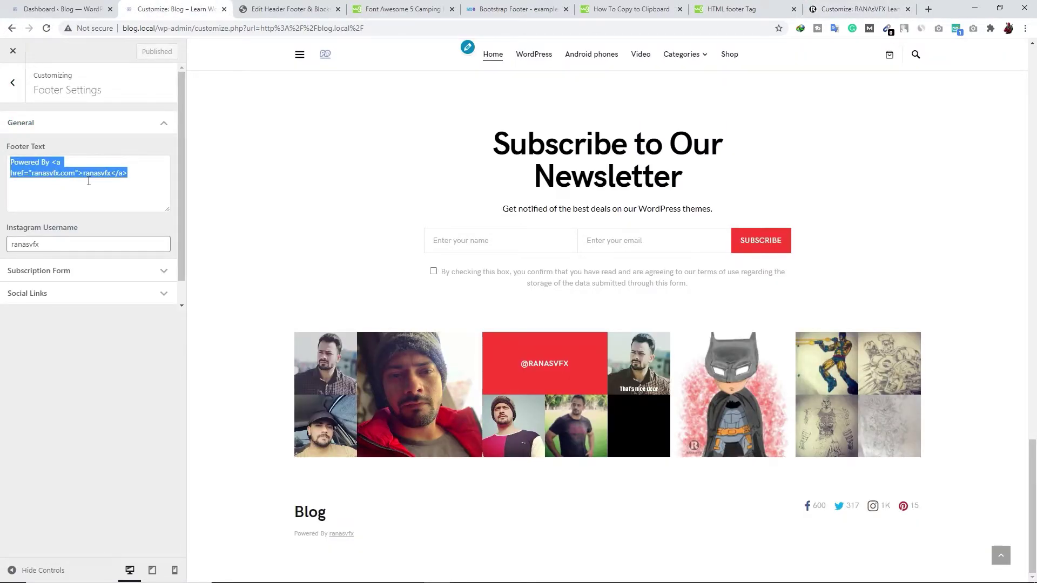
{"action": "left_click", "coordinate": [142, 199]}
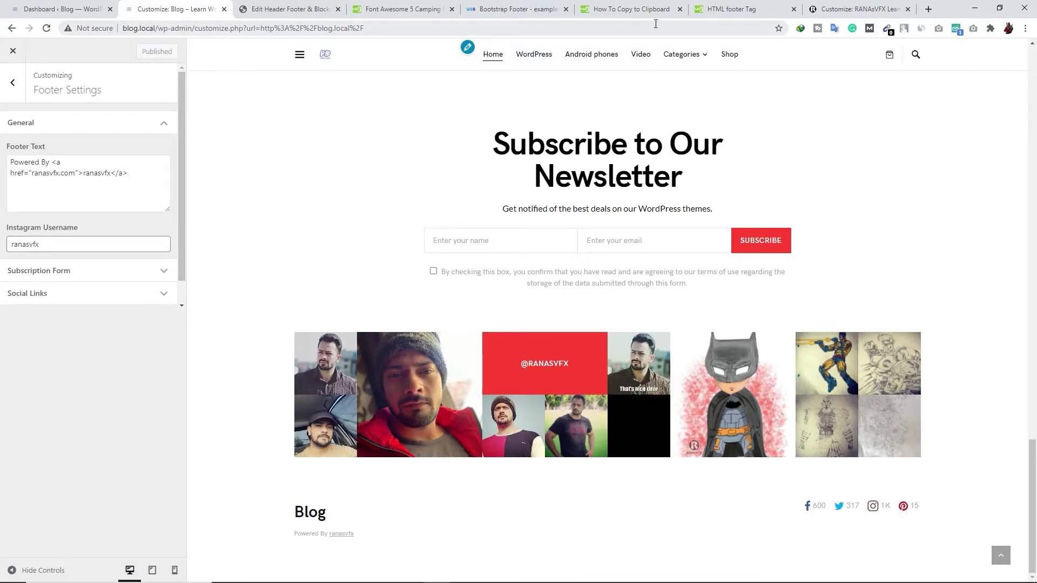
{"action": "left_click", "coordinate": [644, 7]}
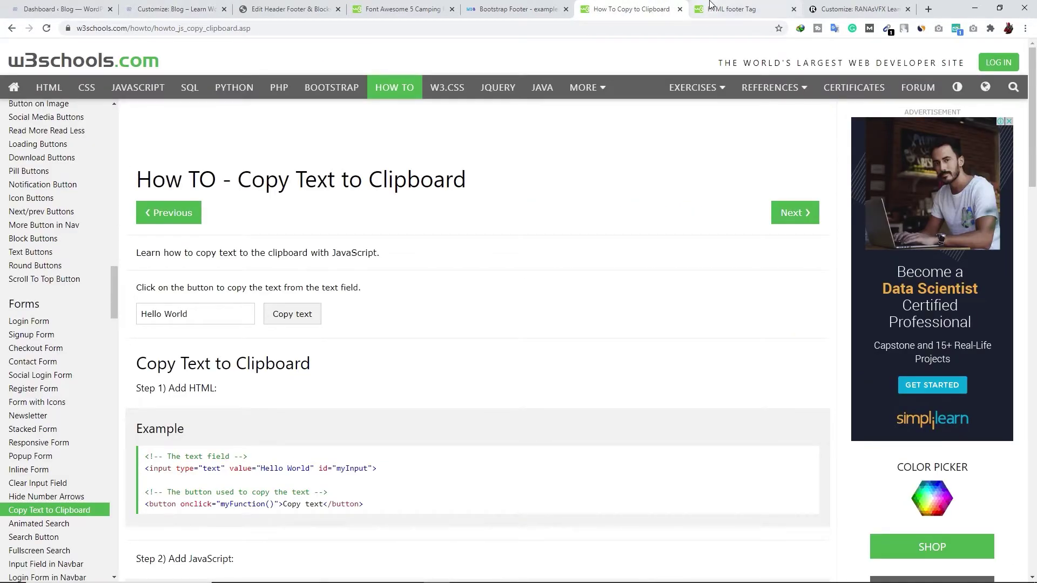
Step: Copy the example code from the W3Schools HTML footer tag page and return to the blog's Customizer
{"action": "left_click", "coordinate": [723, 8]}
{"action": "scroll", "coordinate": [267, 262], "scroll_direction": "up", "scroll_amount": 3}
{"action": "scroll", "coordinate": [267, 262], "scroll_direction": "up", "scroll_amount": 20}
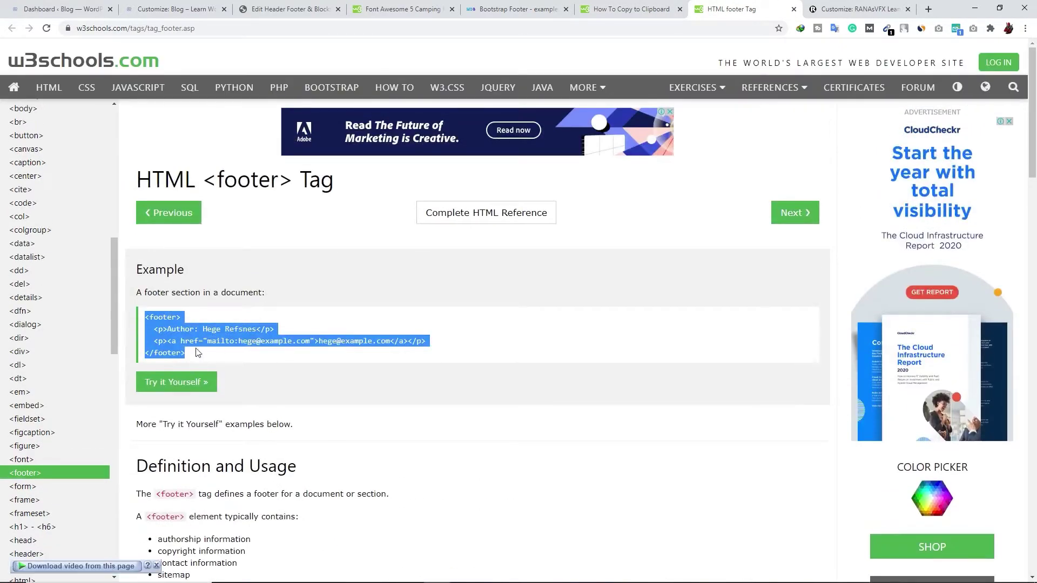
{"action": "right_click", "coordinate": [204, 338]}
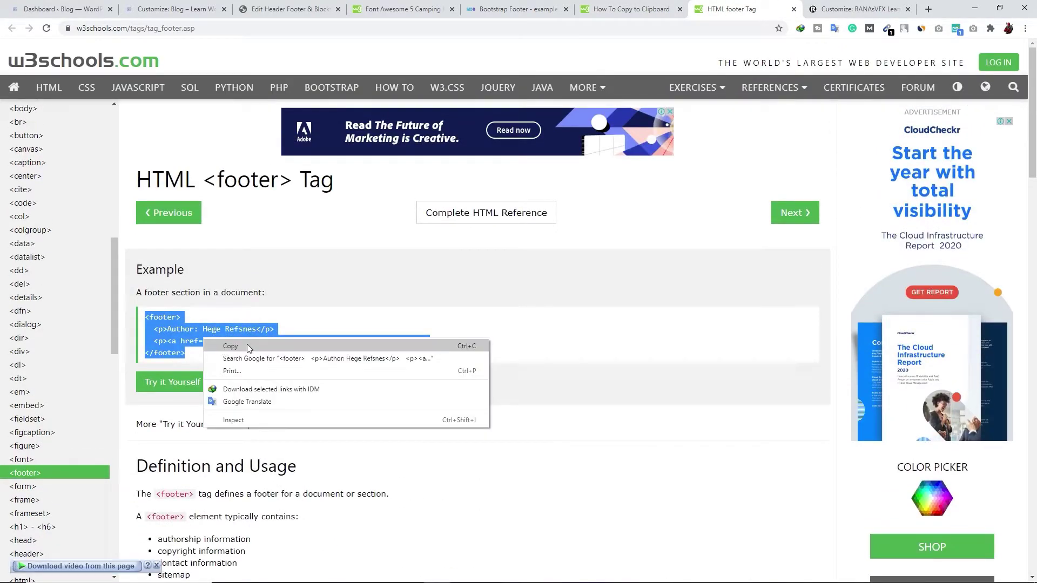
{"action": "left_click", "coordinate": [247, 346]}
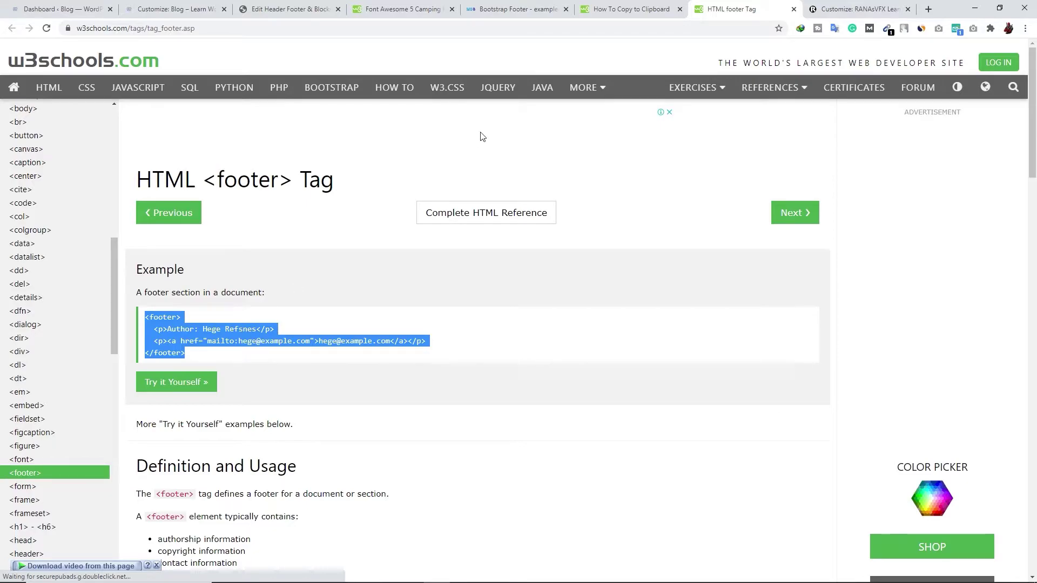
{"action": "left_click", "coordinate": [176, 9]}
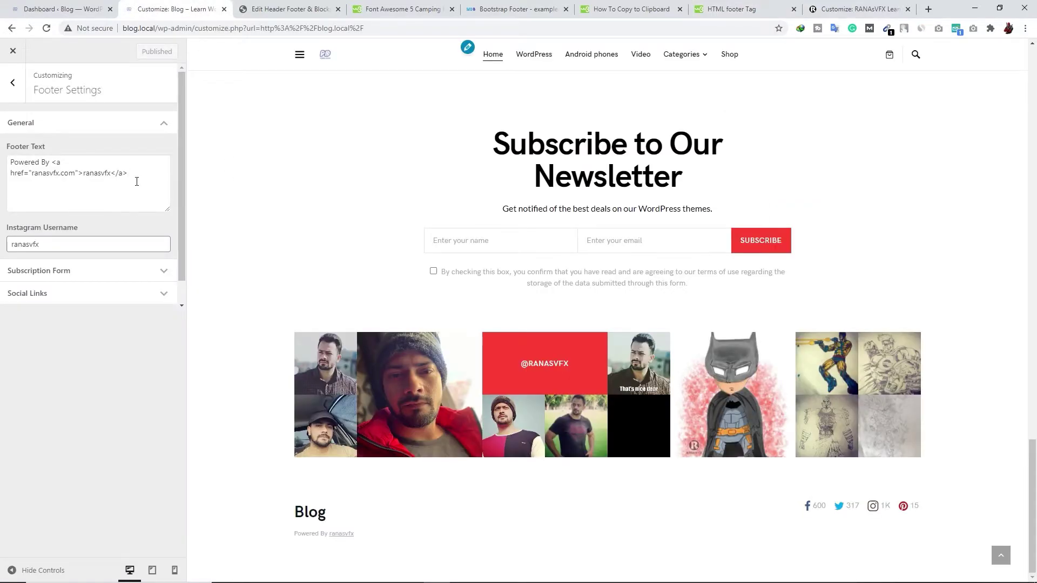
Step: Replace the existing Footer Text with the copied W3Schools footer HTML
{"action": "left_click_drag", "start_coordinate": [137, 182], "coordinate": [4, 160]}
{"action": "key", "text": "ctrl+v"}
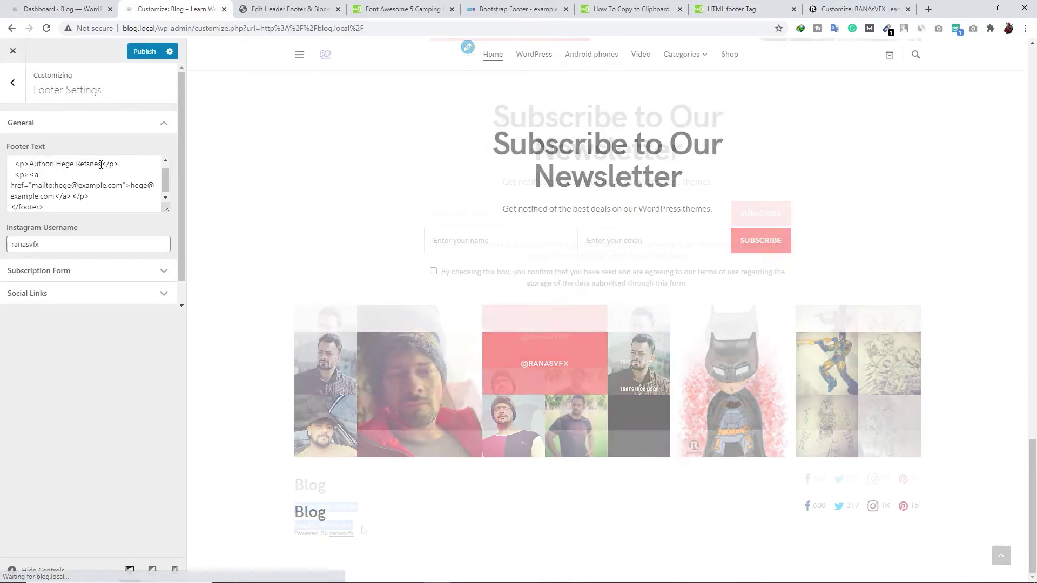
{"action": "left_click_drag", "start_coordinate": [353, 534], "coordinate": [348, 506]}
{"action": "left_click", "coordinate": [356, 506]}
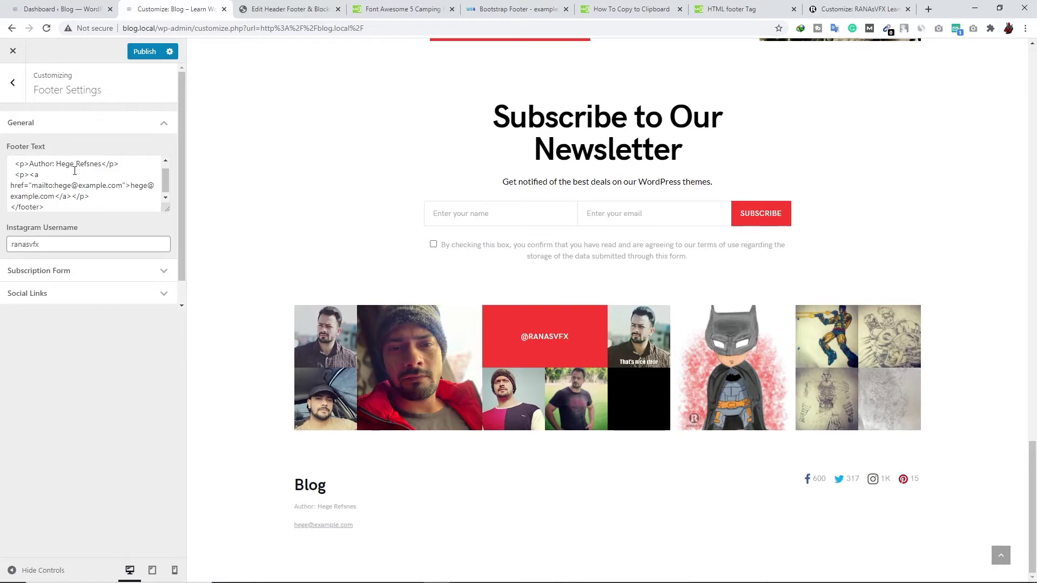
Step: Change the footer's author name to 'Rana' and select the example mailto address
{"action": "mouse_move", "coordinate": [58, 161]}
{"action": "left_mouse_down"}
{"action": "mouse_move", "coordinate": [94, 163]}
{"action": "mouse_move", "coordinate": [56, 173]}
{"action": "left_mouse_up"}
{"action": "left_click", "coordinate": [100, 173]}
{"action": "type", "text": "Rana"}
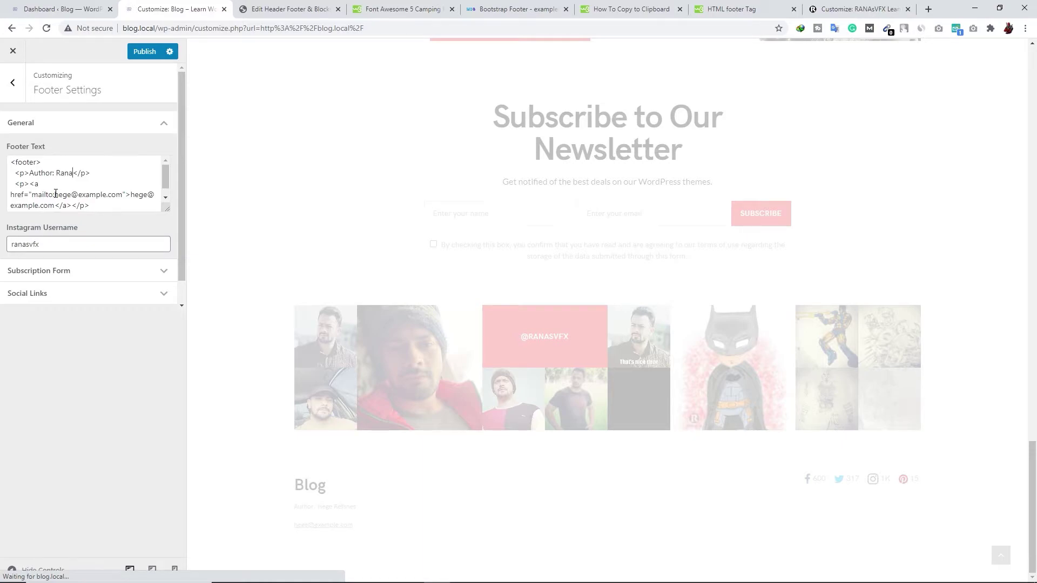
{"action": "left_click_drag", "start_coordinate": [54, 195], "coordinate": [123, 195]}
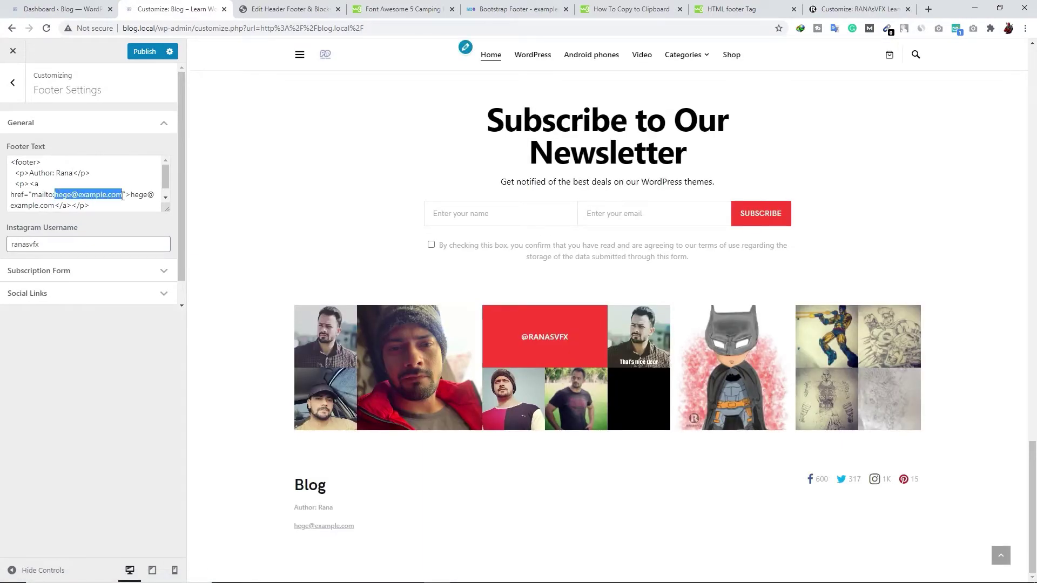
Step: Paste the owner's e-mail into the mailto link and make its text 'send me your email here'
{"action": "key", "text": "ctrl+v"}
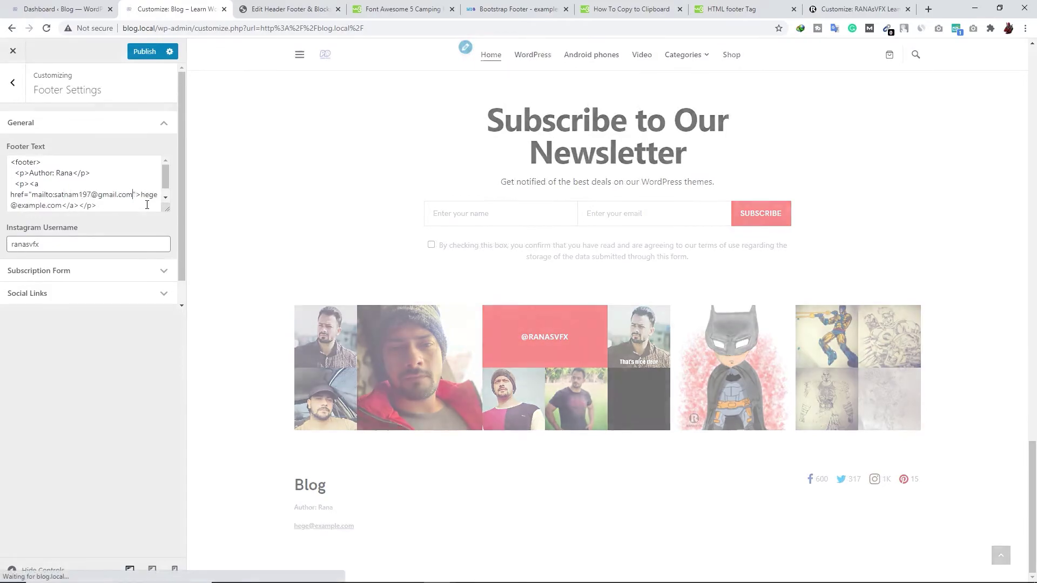
{"action": "left_click_drag", "start_coordinate": [166, 208], "coordinate": [170, 324]}
{"action": "left_click_drag", "start_coordinate": [140, 195], "coordinate": [55, 206]}
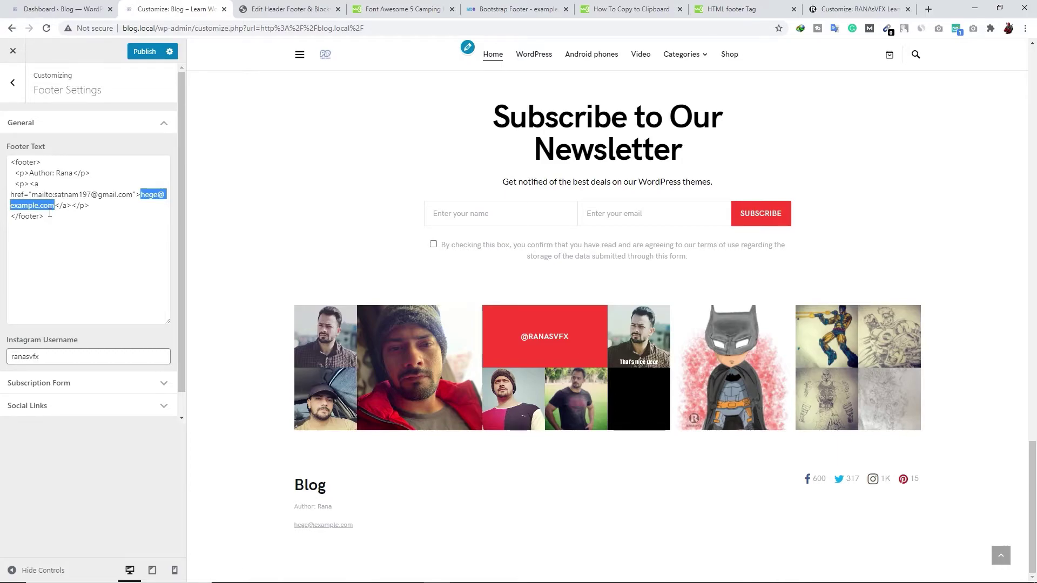
{"action": "type", "text": "send me your email here"}
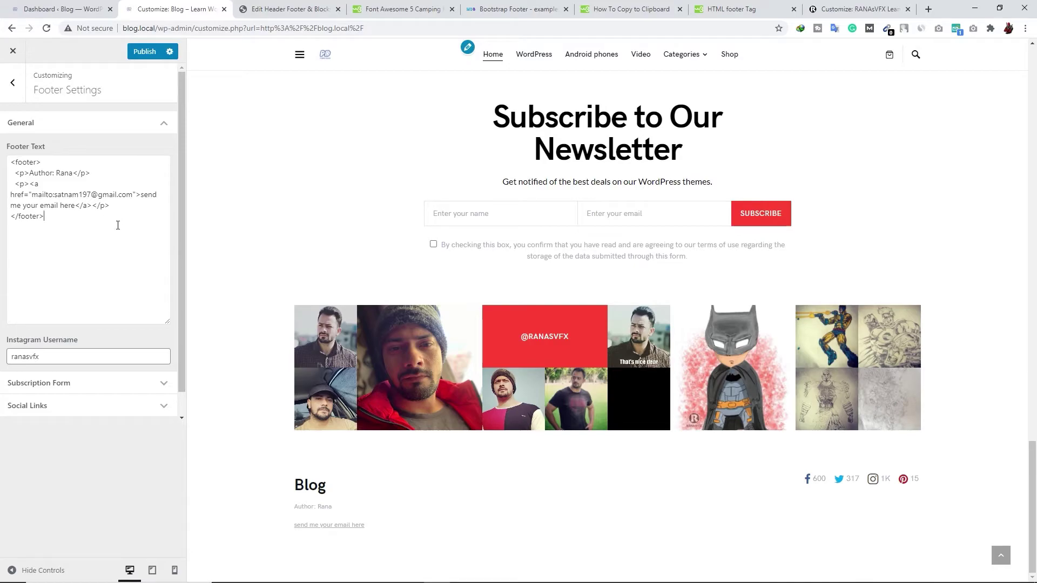
Step: Publish the footer changes, then test the e-mail link in the live blog's footer
{"action": "left_click", "coordinate": [144, 53]}
{"action": "left_click", "coordinate": [11, 54]}
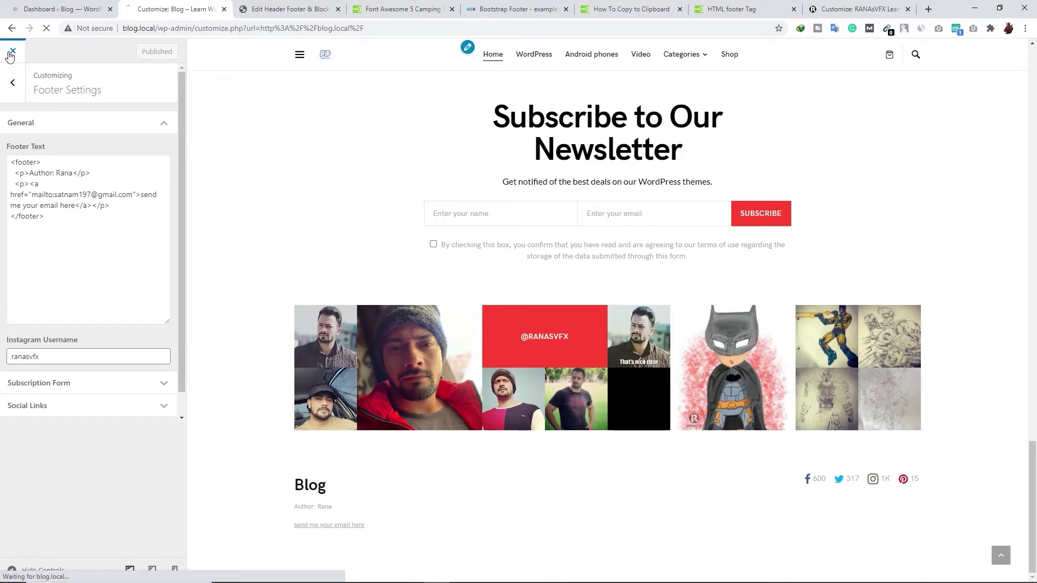
{"action": "left_click_drag", "start_coordinate": [1032, 123], "coordinate": [1035, 519]}
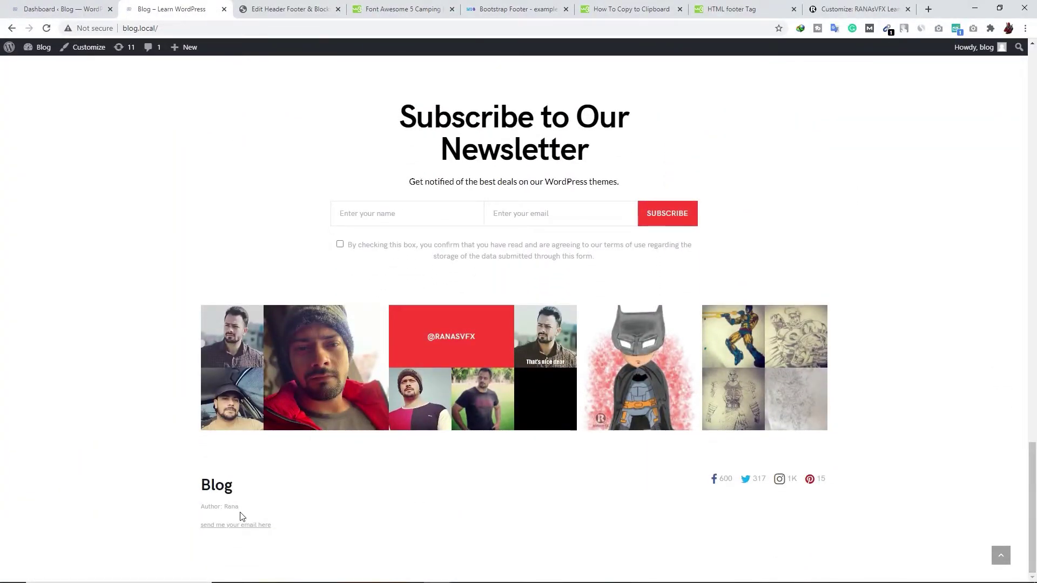
{"action": "left_click", "coordinate": [216, 528]}
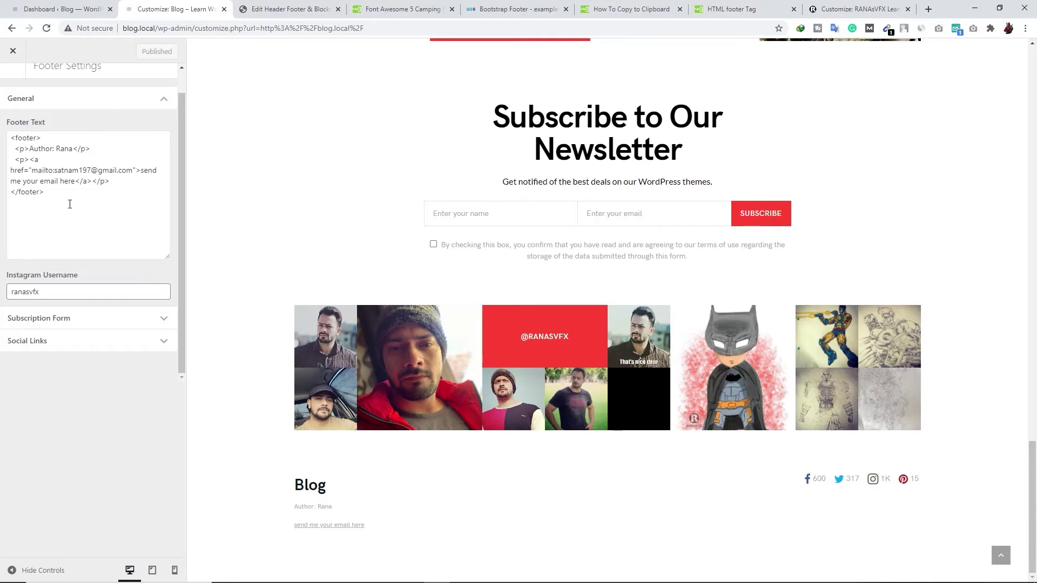
Step: Scroll through the W3Schools clipboard tutorial, then move to the MDBootstrap footer documentation
{"action": "left_click", "coordinate": [629, 10]}
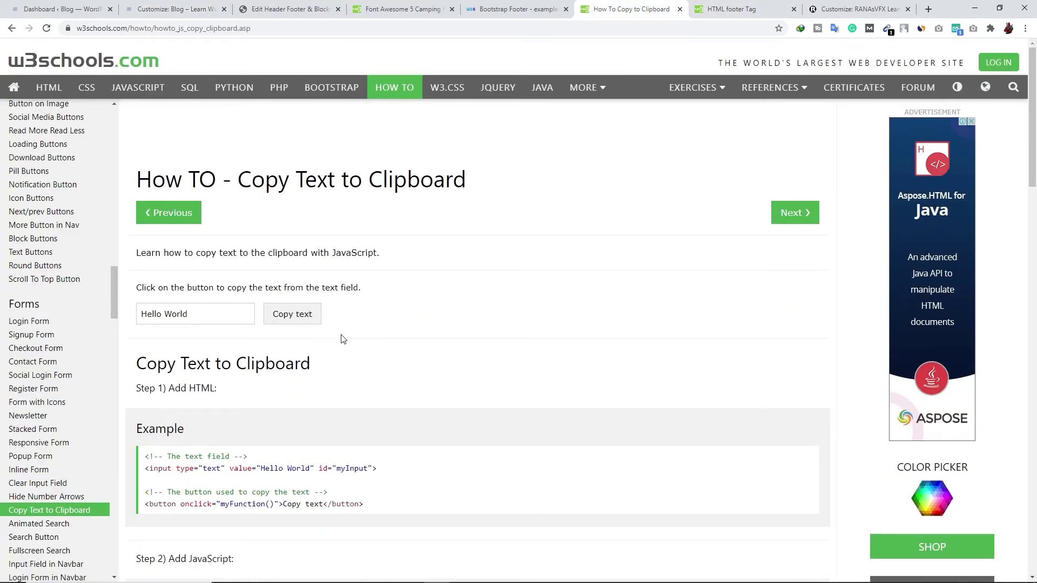
{"action": "scroll", "coordinate": [402, 381], "scroll_direction": "down", "scroll_amount": 4}
{"action": "scroll", "coordinate": [402, 381], "scroll_direction": "down", "scroll_amount": 5}
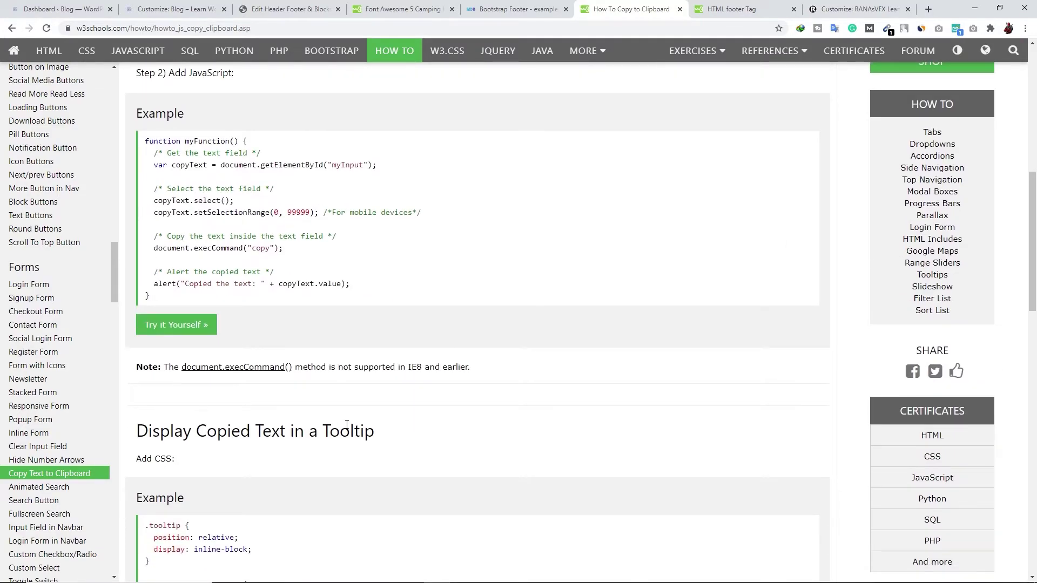
{"action": "scroll", "coordinate": [344, 424], "scroll_direction": "down", "scroll_amount": 3}
{"action": "left_click", "coordinate": [516, 9]}
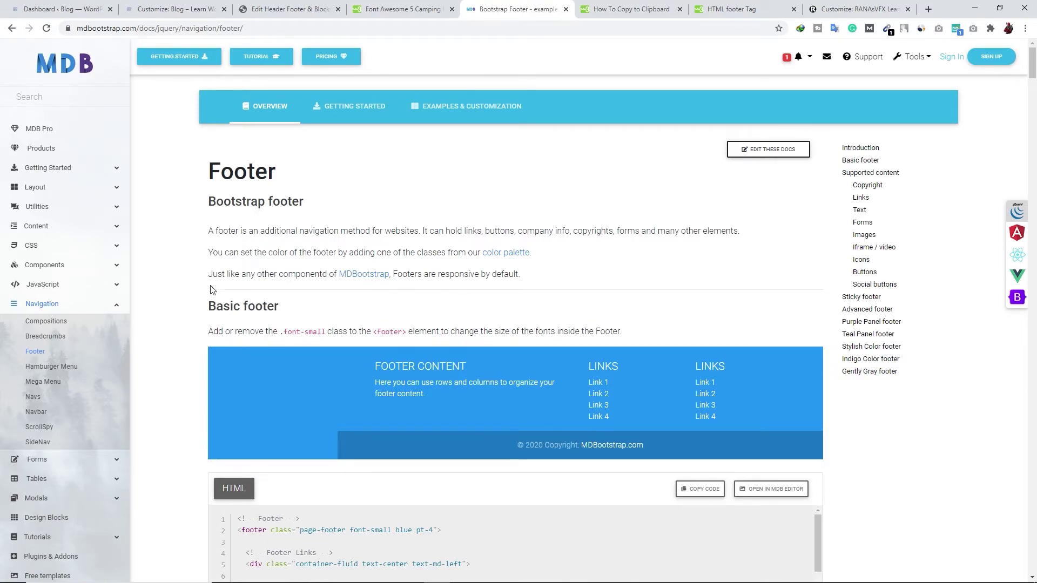
Step: Scroll through MDBootstrap's footer examples from Basic footer down to the Forms example
{"action": "scroll", "coordinate": [204, 363], "scroll_direction": "down", "scroll_amount": 4}
{"action": "scroll", "coordinate": [197, 368], "scroll_direction": "up", "scroll_amount": 3}
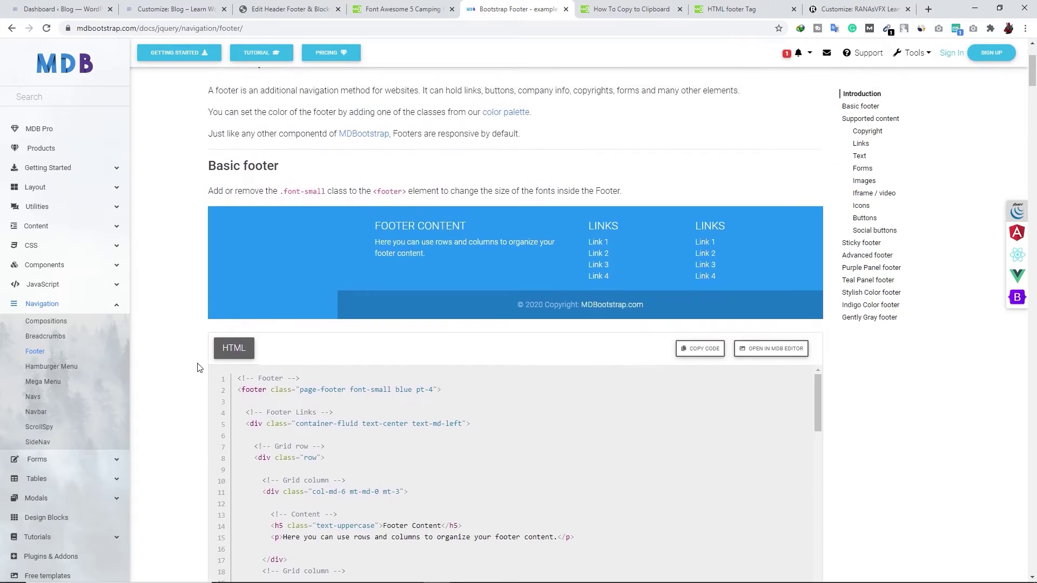
{"action": "scroll", "coordinate": [378, 287], "scroll_direction": "down", "scroll_amount": 4}
{"action": "scroll", "coordinate": [336, 395], "scroll_direction": "down", "scroll_amount": 2}
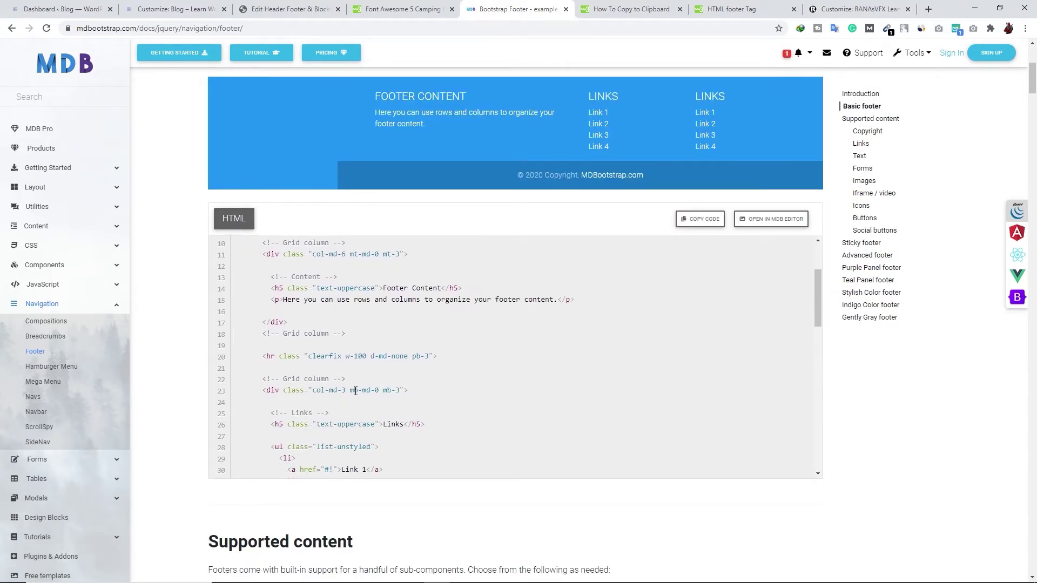
{"action": "scroll", "coordinate": [367, 399], "scroll_direction": "up", "scroll_amount": 2}
{"action": "scroll", "coordinate": [306, 354], "scroll_direction": "down", "scroll_amount": 4}
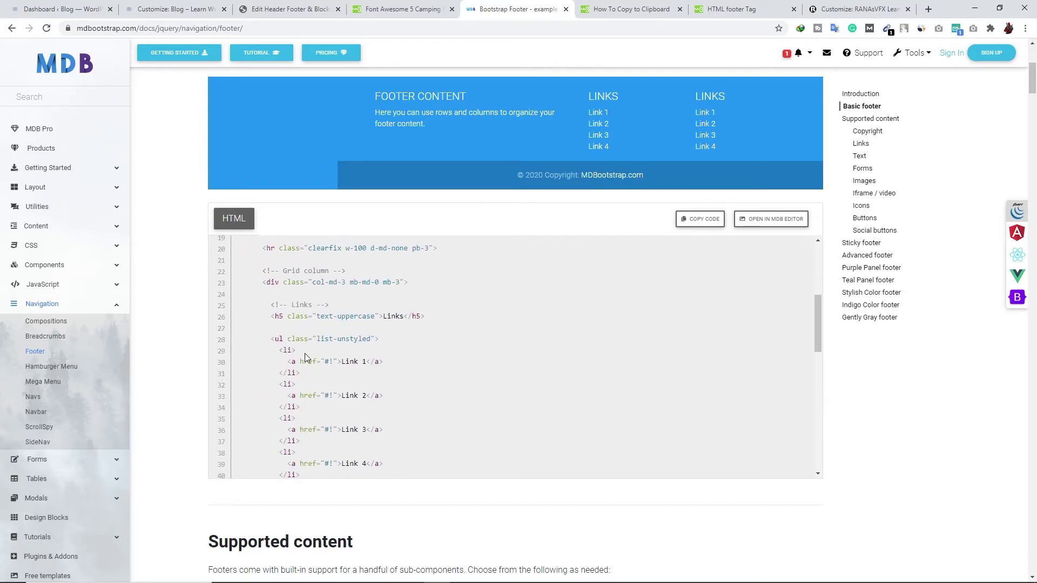
{"action": "scroll", "coordinate": [190, 370], "scroll_direction": "down", "scroll_amount": 20}
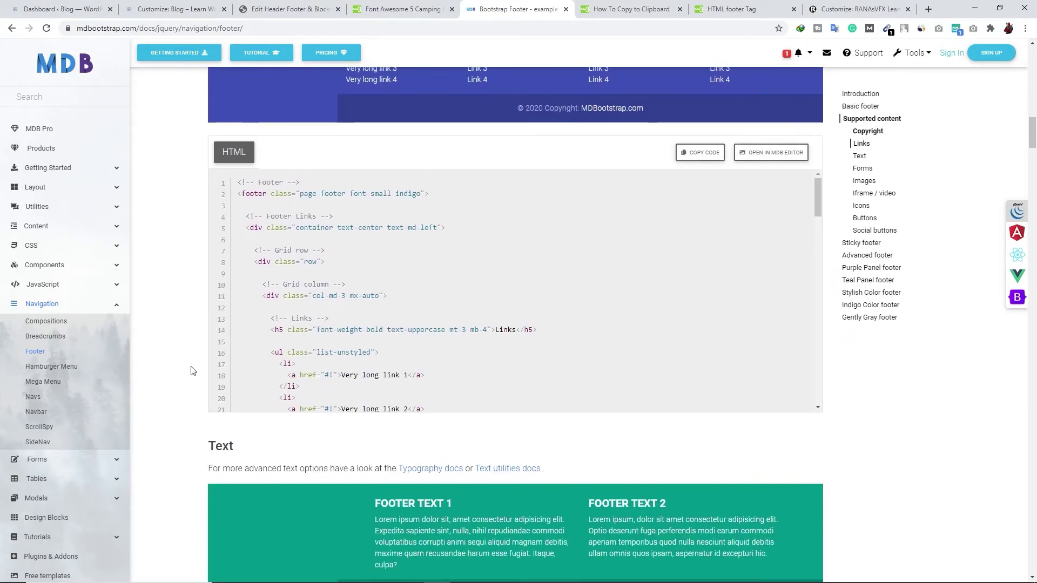
{"action": "scroll", "coordinate": [189, 372], "scroll_direction": "down", "scroll_amount": 17}
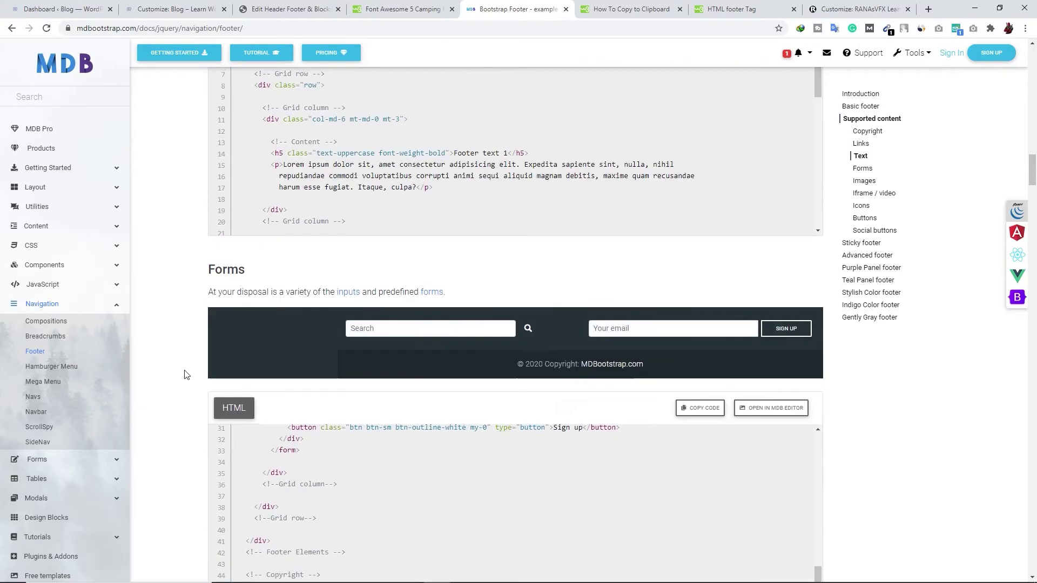
{"action": "scroll", "coordinate": [185, 375], "scroll_direction": "down", "scroll_amount": 7}
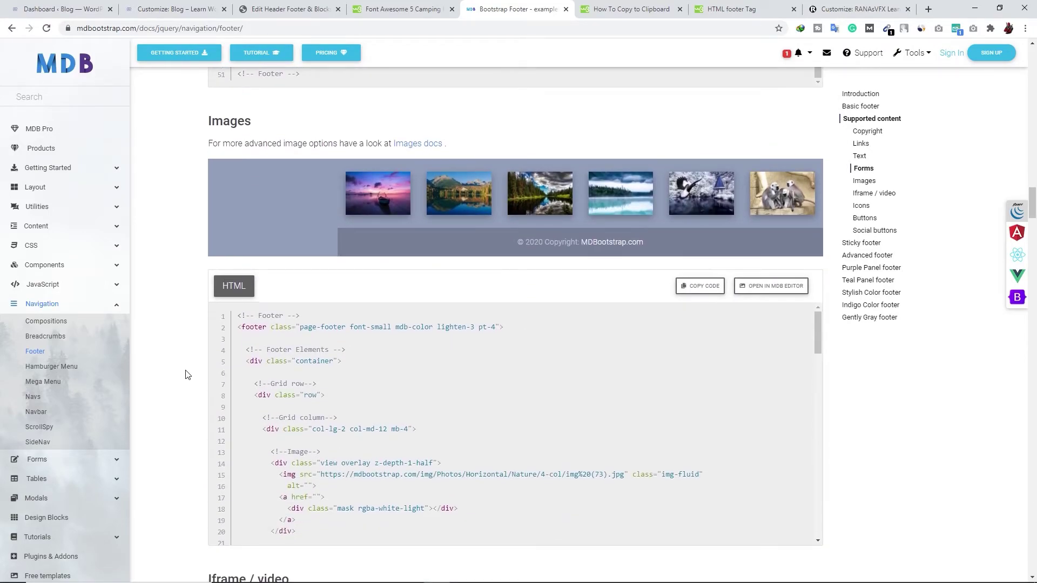
{"action": "scroll", "coordinate": [185, 375], "scroll_direction": "down", "scroll_amount": 4}
{"action": "scroll", "coordinate": [185, 376], "scroll_direction": "up", "scroll_amount": 18}
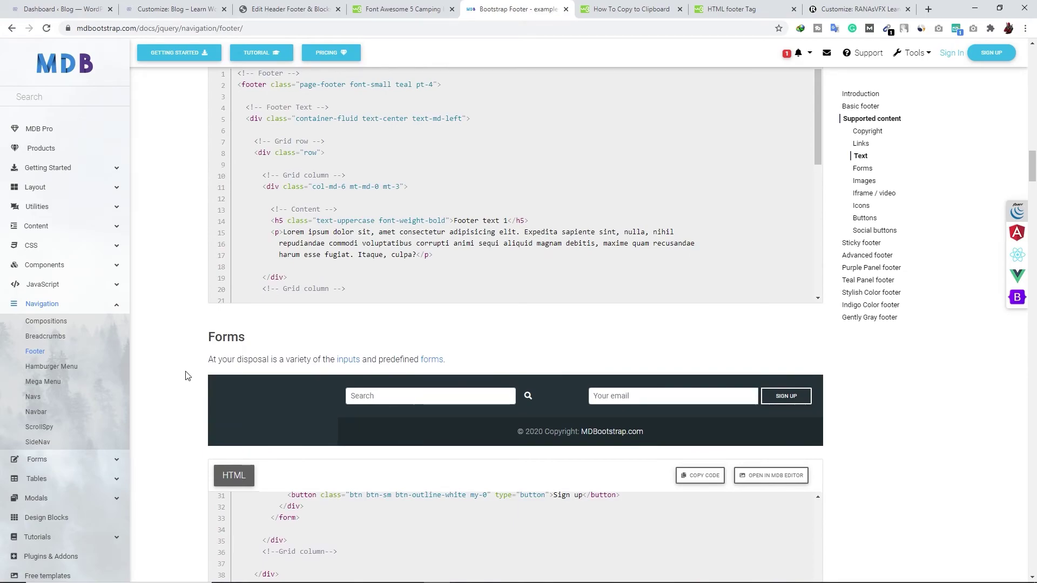
{"action": "scroll", "coordinate": [187, 376], "scroll_direction": "up", "scroll_amount": 5}
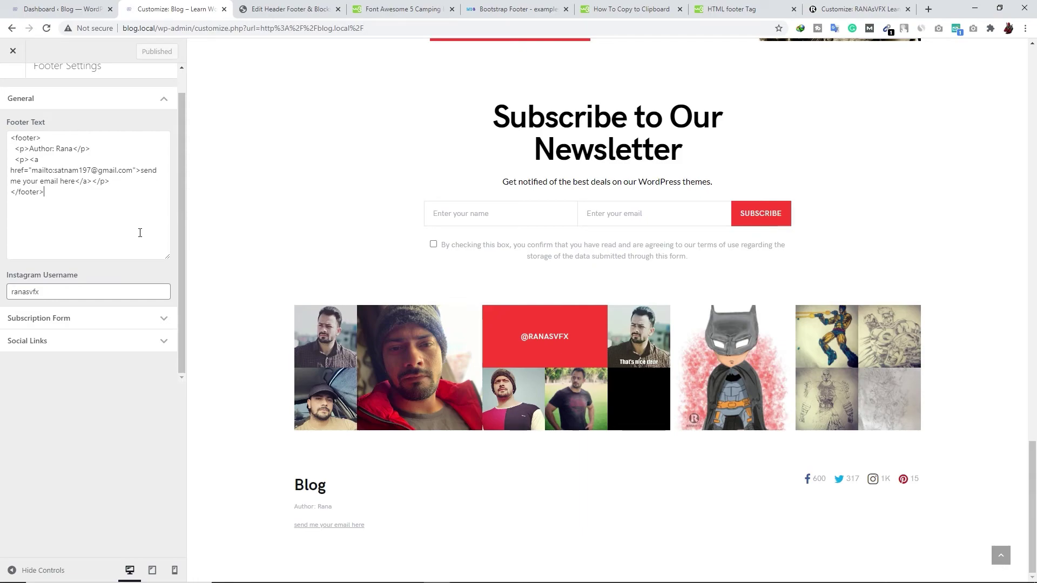
Step: Look over the footer HTML in the Footer Text box, then collapse General without editing it
{"action": "left_click", "coordinate": [34, 218]}
{"action": "left_click_drag", "start_coordinate": [63, 214], "coordinate": [4, 139]}
{"action": "left_click", "coordinate": [63, 190]}
{"action": "scroll", "coordinate": [89, 214], "scroll_direction": "up", "scroll_amount": 1}
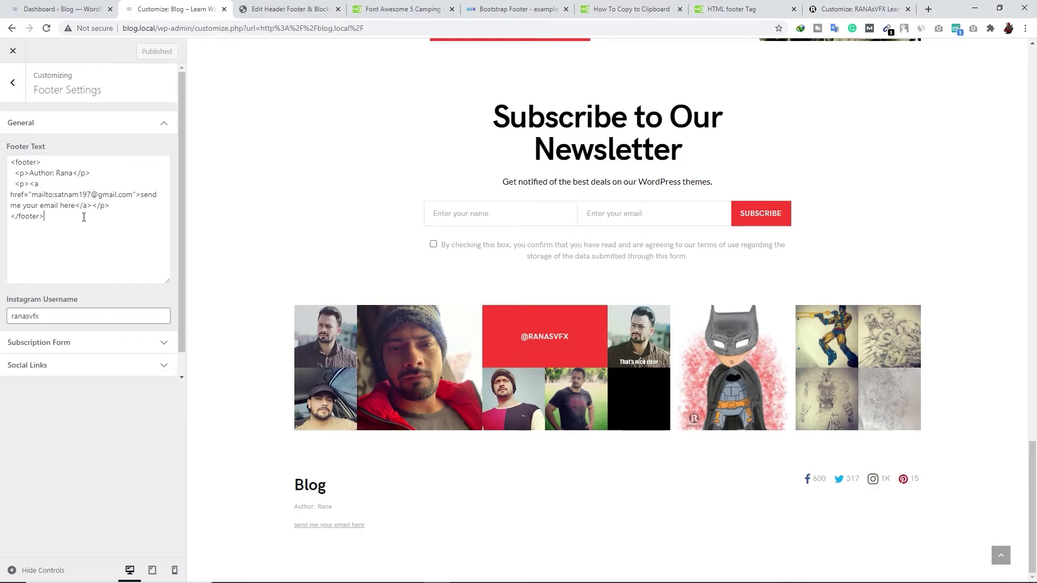
{"action": "left_click_drag", "start_coordinate": [59, 223], "coordinate": [122, 151]}
{"action": "left_click", "coordinate": [162, 125]}
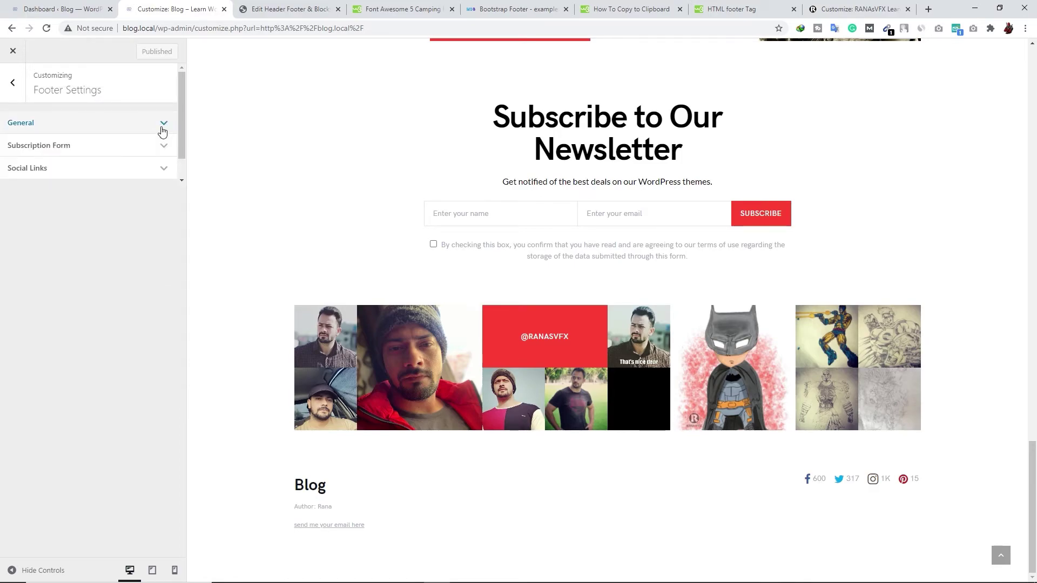
Step: Add a Text widget, found by searching 'text', to the RANAsVFX Footer Left area
{"action": "left_click", "coordinate": [856, 9]}
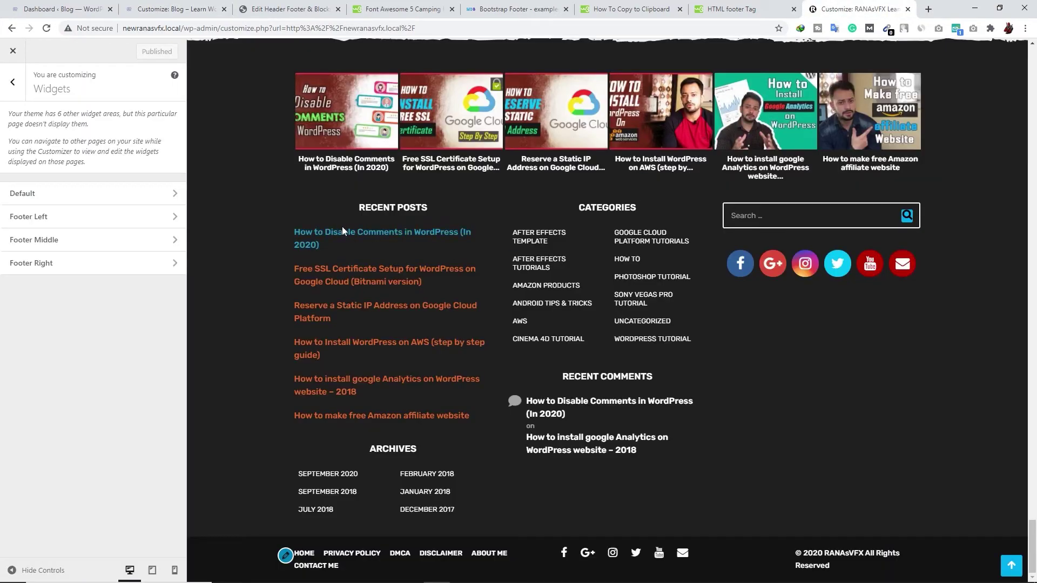
{"action": "left_click", "coordinate": [79, 223]}
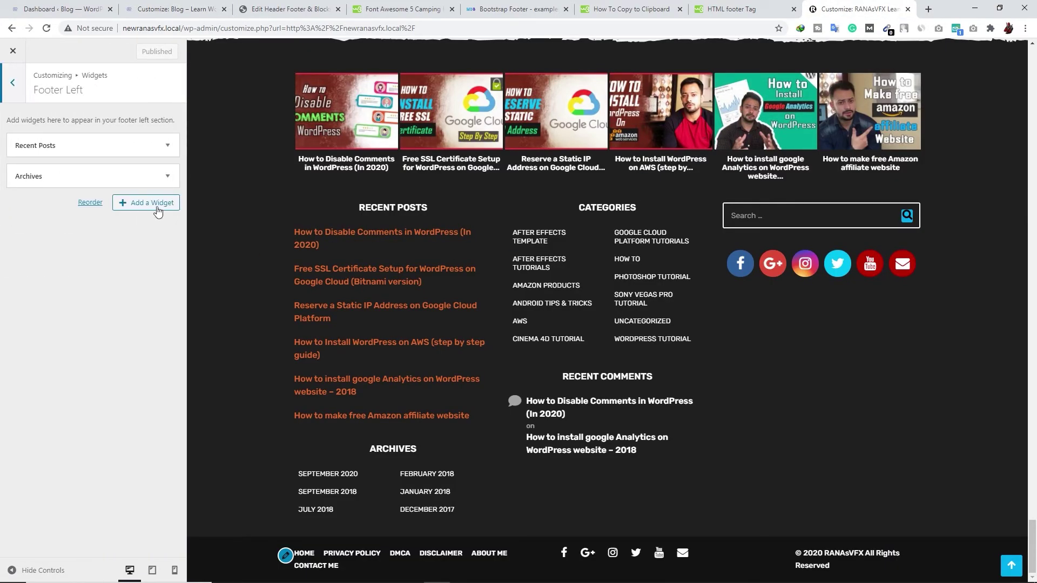
{"action": "left_click", "coordinate": [159, 210]}
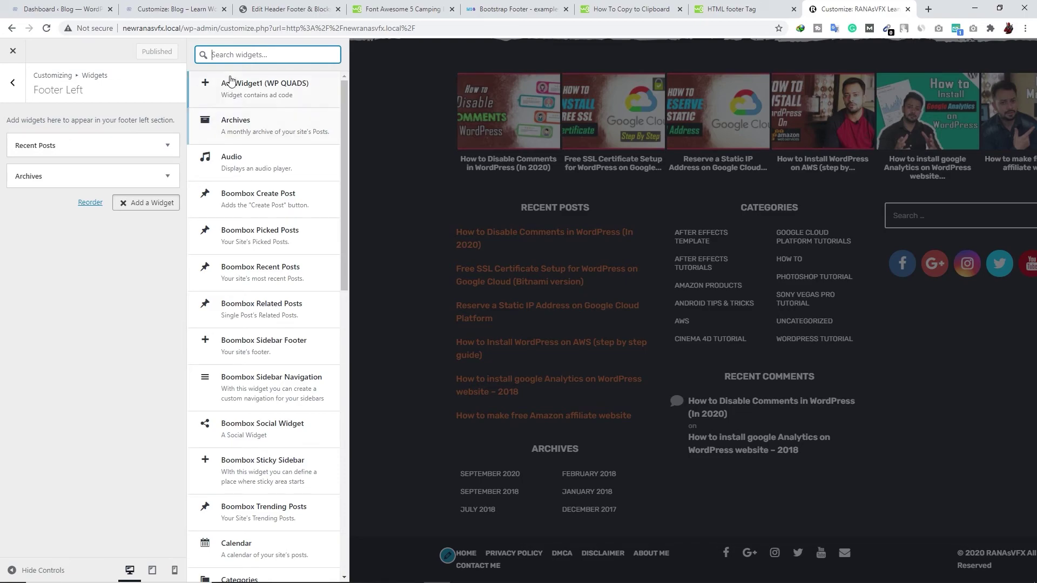
{"action": "type", "text": "text"}
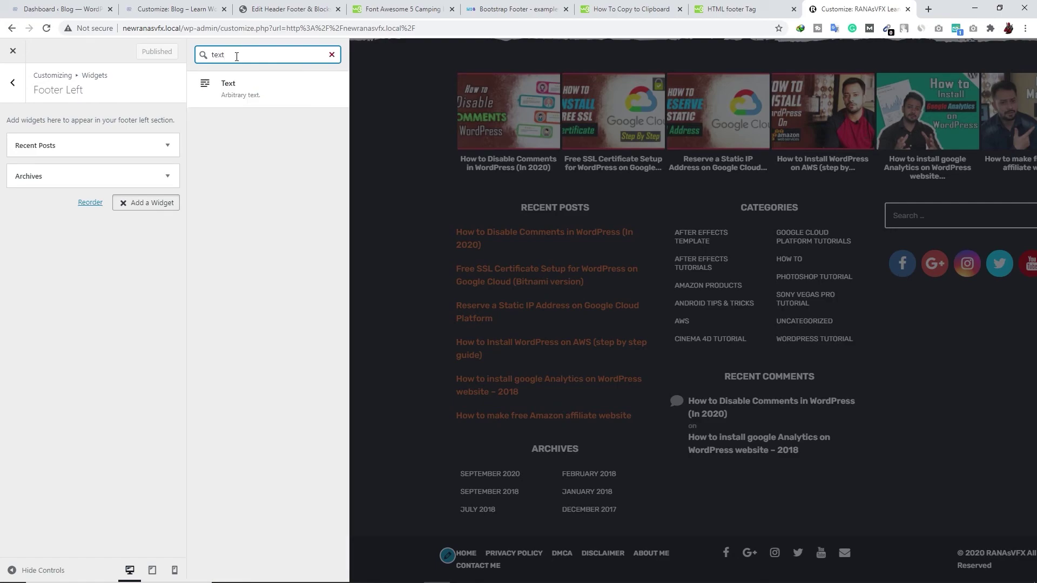
{"action": "left_click", "coordinate": [248, 89]}
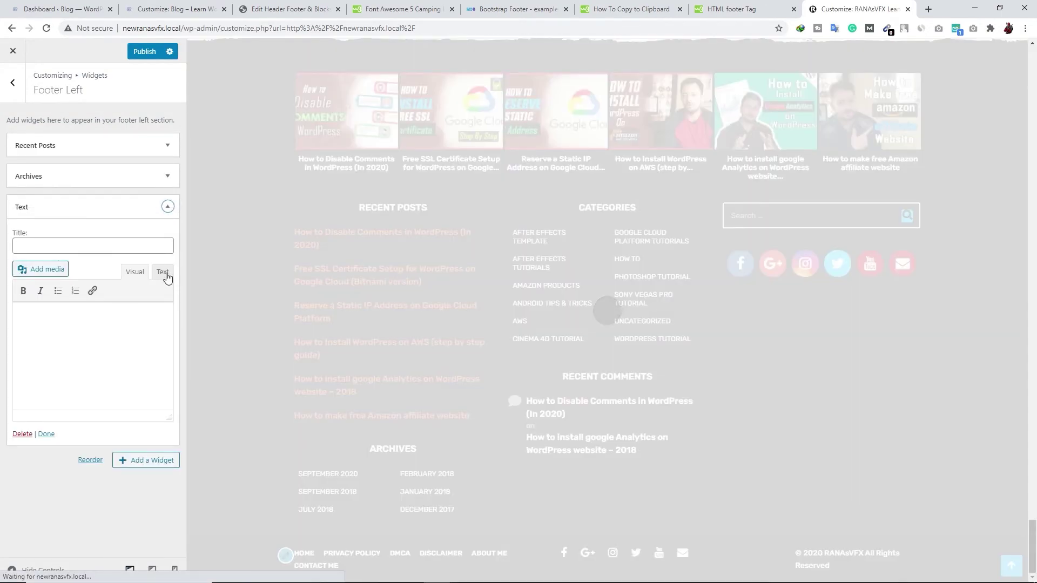
{"action": "left_click", "coordinate": [162, 272]}
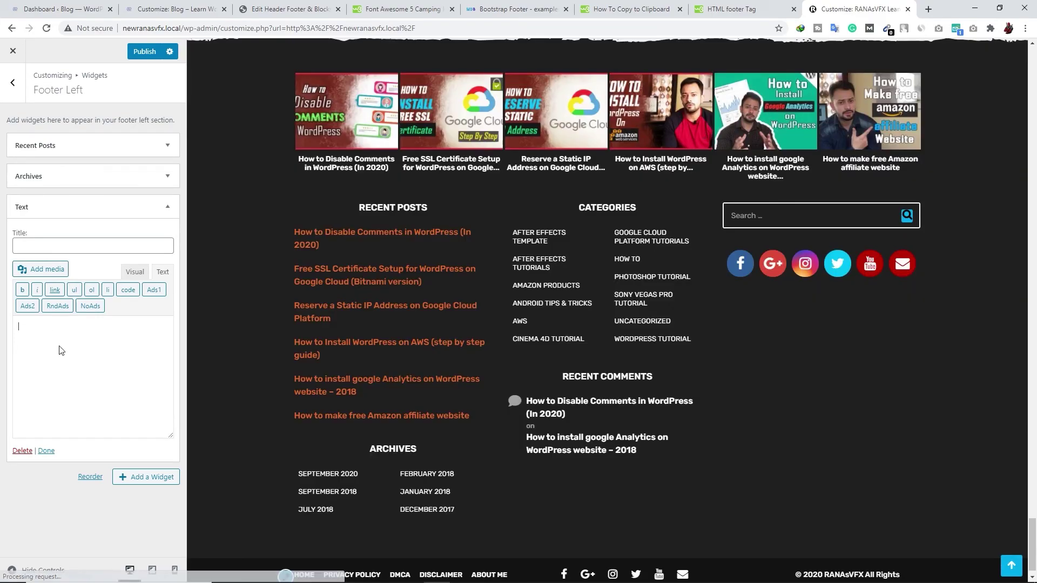
Step: Copy the blog's complete Footer Text HTML and paste it into the RANAsVFX Footer Left Text widget
{"action": "left_click", "coordinate": [182, 8]}
{"action": "left_click", "coordinate": [76, 122]}
{"action": "left_click", "coordinate": [47, 169]}
{"action": "key", "text": "ctrl+a"}
{"action": "key", "text": "ctrl+c"}
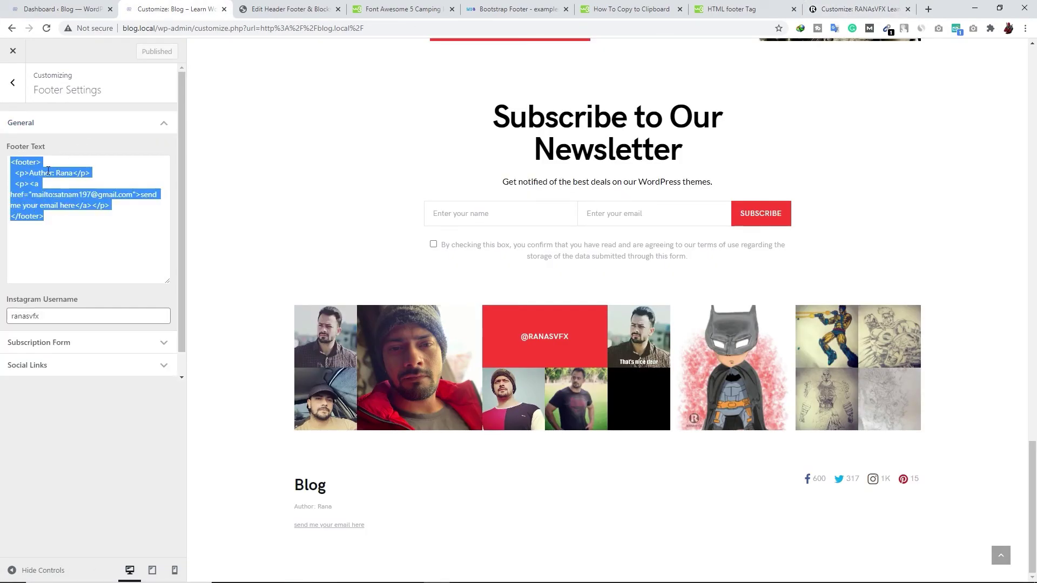
{"action": "left_click", "coordinate": [849, 9]}
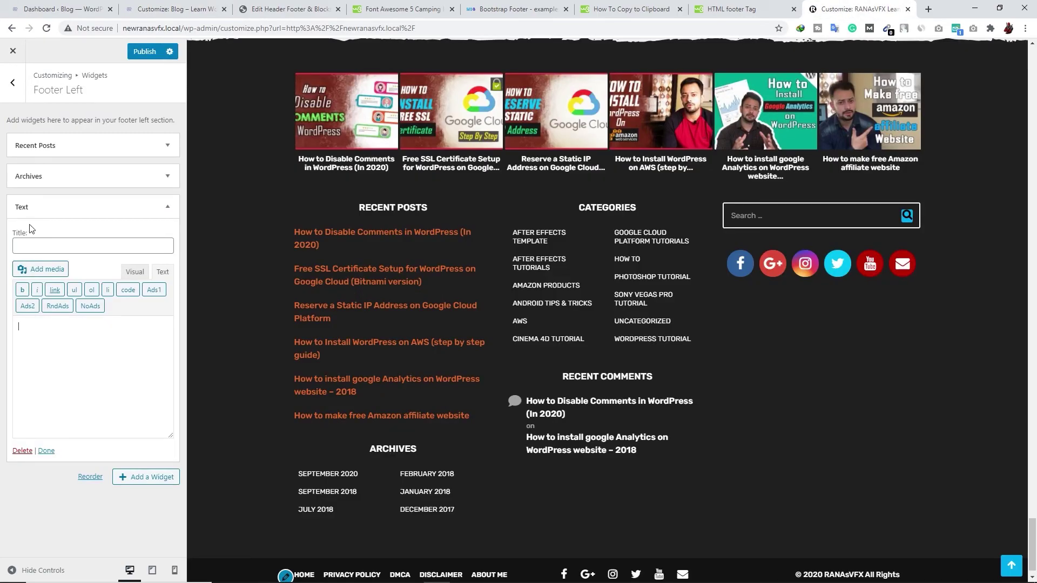
{"action": "key", "text": "ctrl+v"}
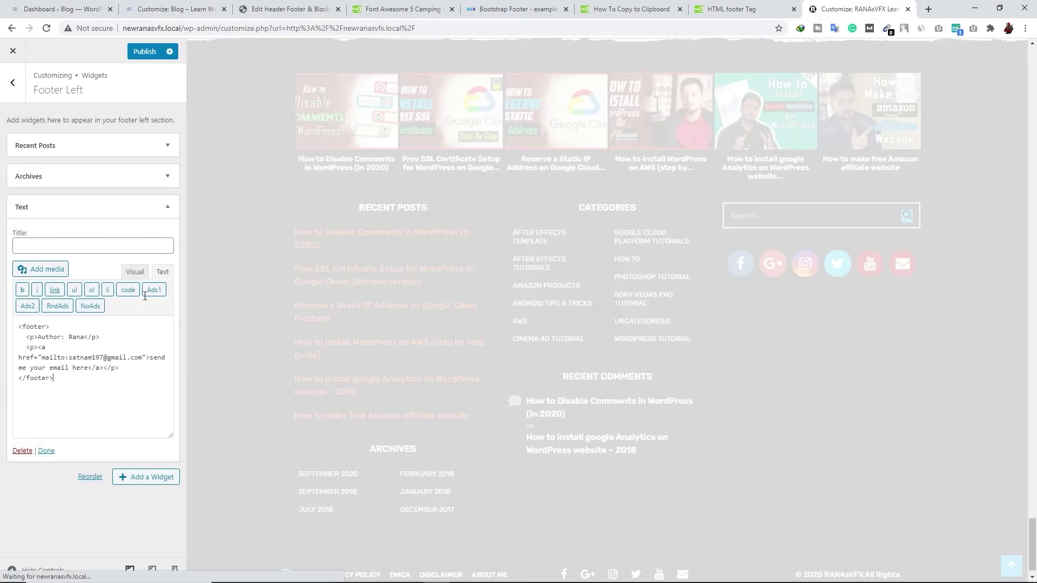
{"action": "scroll", "coordinate": [359, 507], "scroll_direction": "down", "scroll_amount": 1}
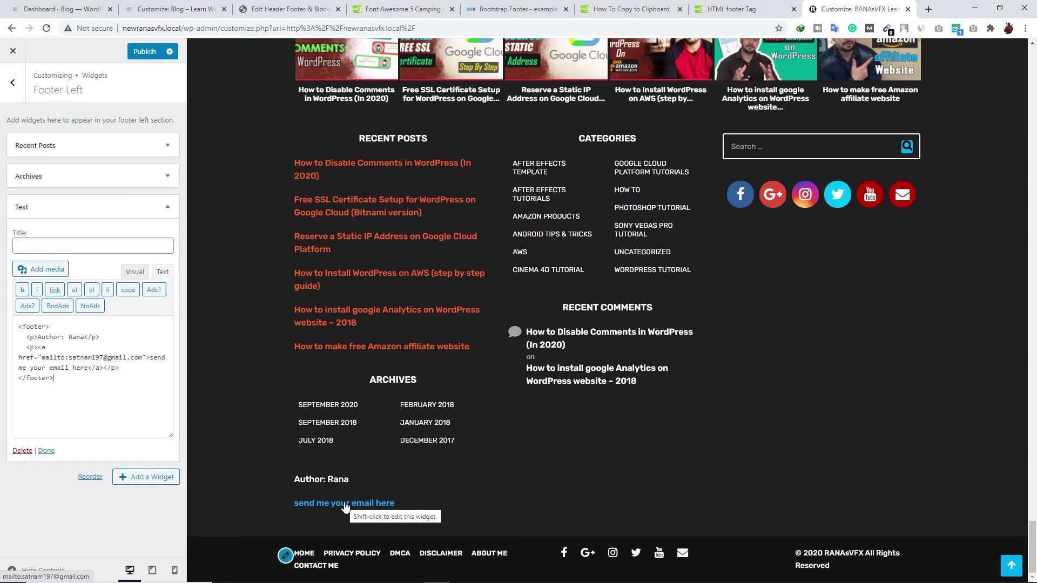
Step: Delete the Archives widget from RANAsVFX Footer Left, leaving Recent Posts and Text, then publish
{"action": "left_click", "coordinate": [121, 208]}
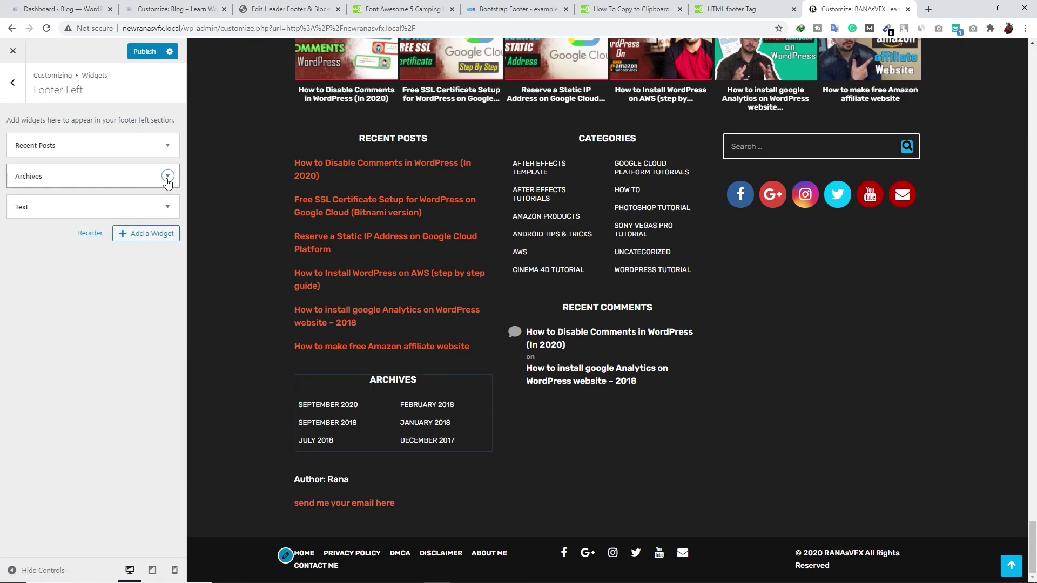
{"action": "left_click", "coordinate": [167, 176]}
{"action": "left_click", "coordinate": [24, 265]}
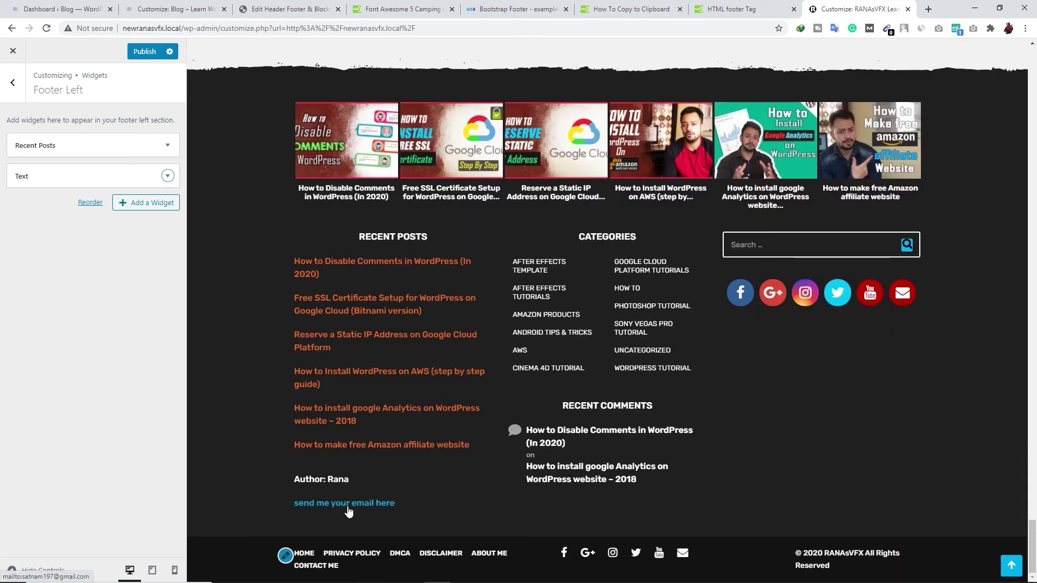
{"action": "left_click", "coordinate": [145, 52]}
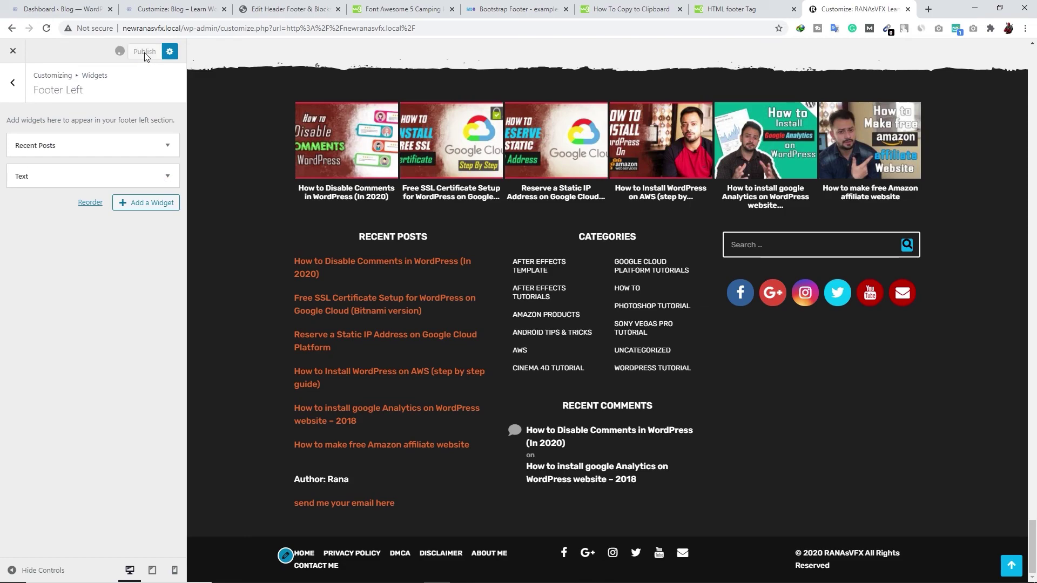